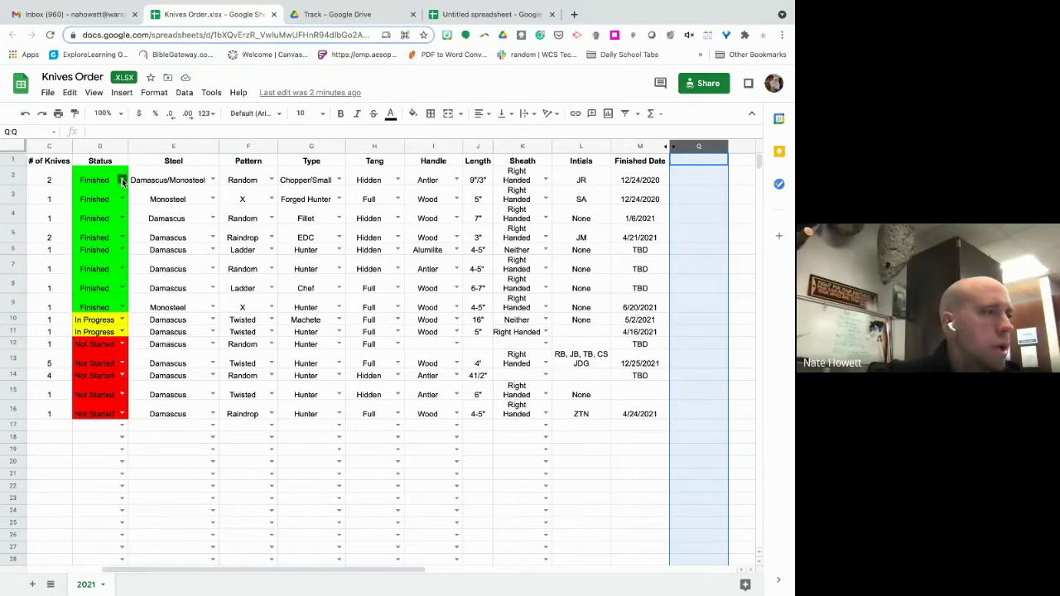
Step: Examine the dropdown choices in row 2 of the knife order sheet for Status, Steel, Pattern, Type, Tang and Handle
left_click(121, 181)
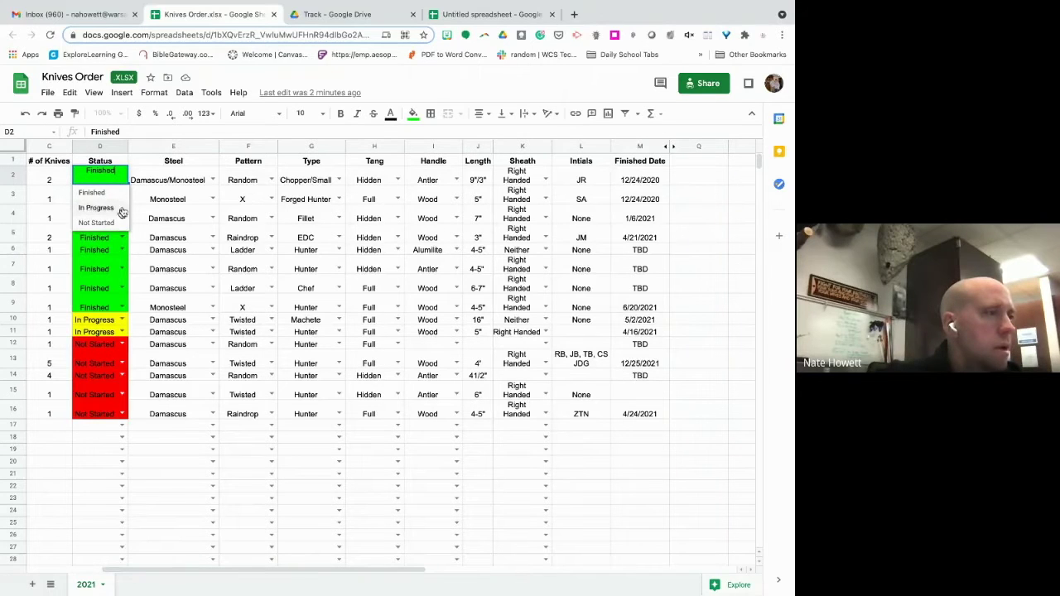
left_click(140, 172)
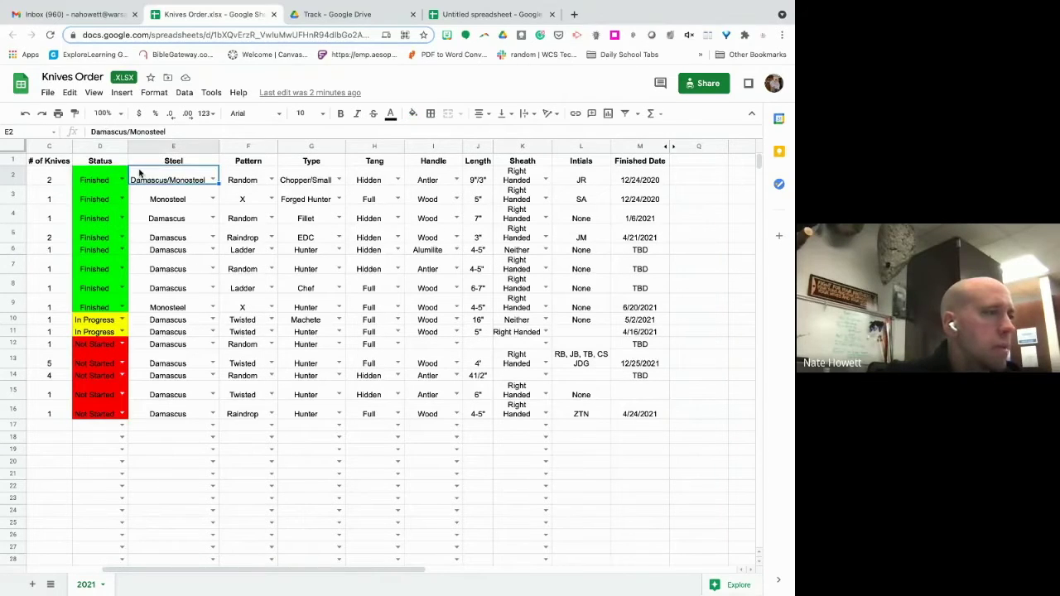
left_click(212, 180)
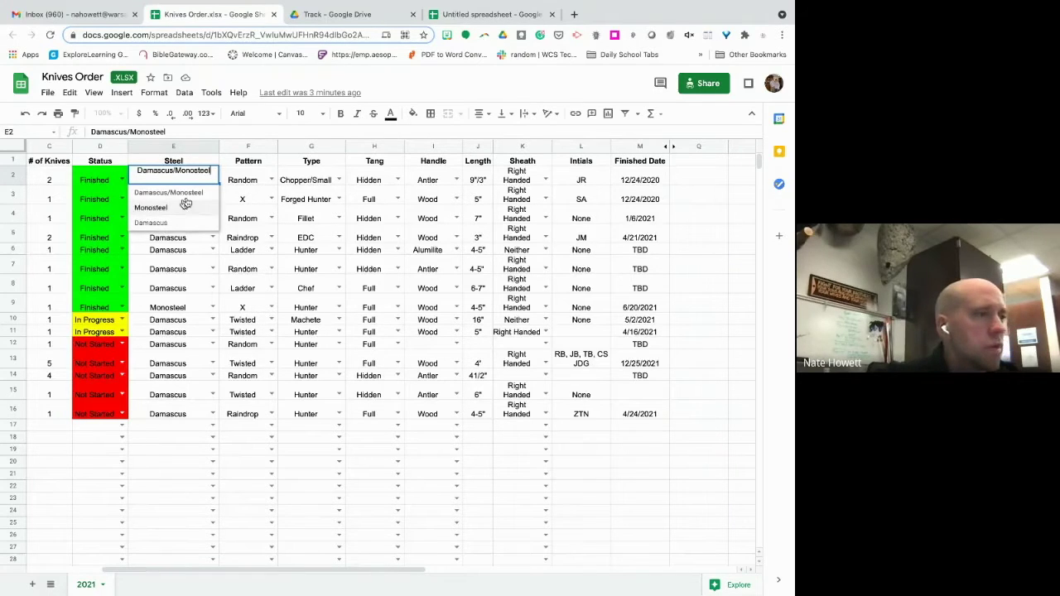
left_click(270, 180)
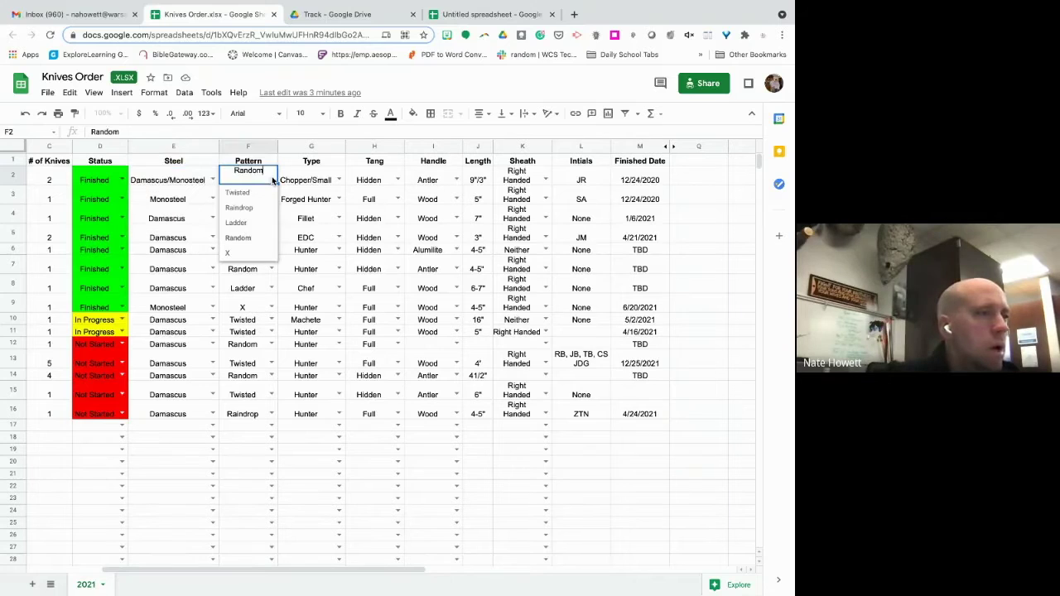
left_click(339, 180)
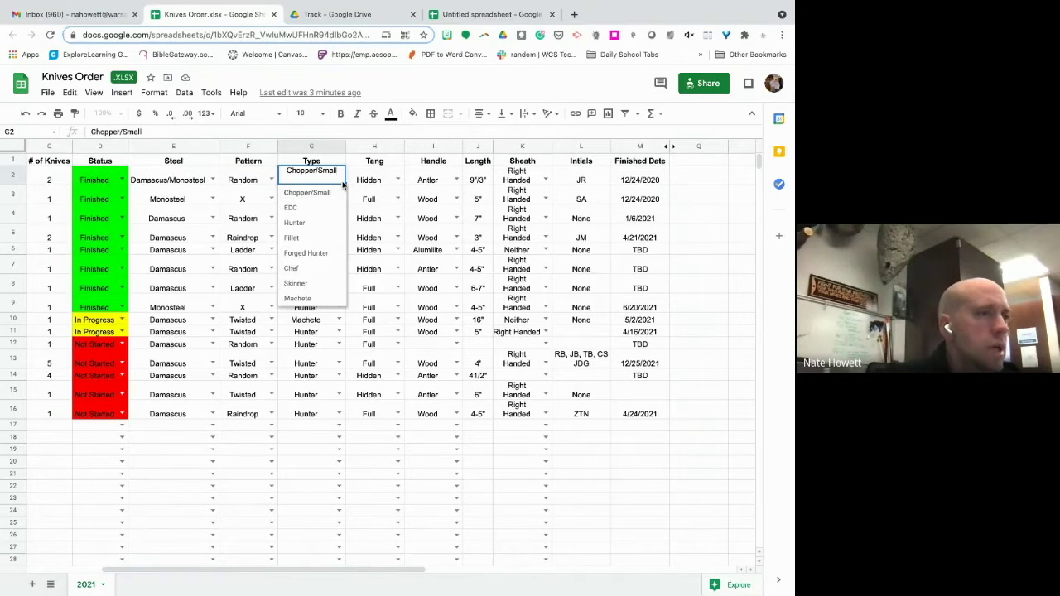
left_click(398, 181)
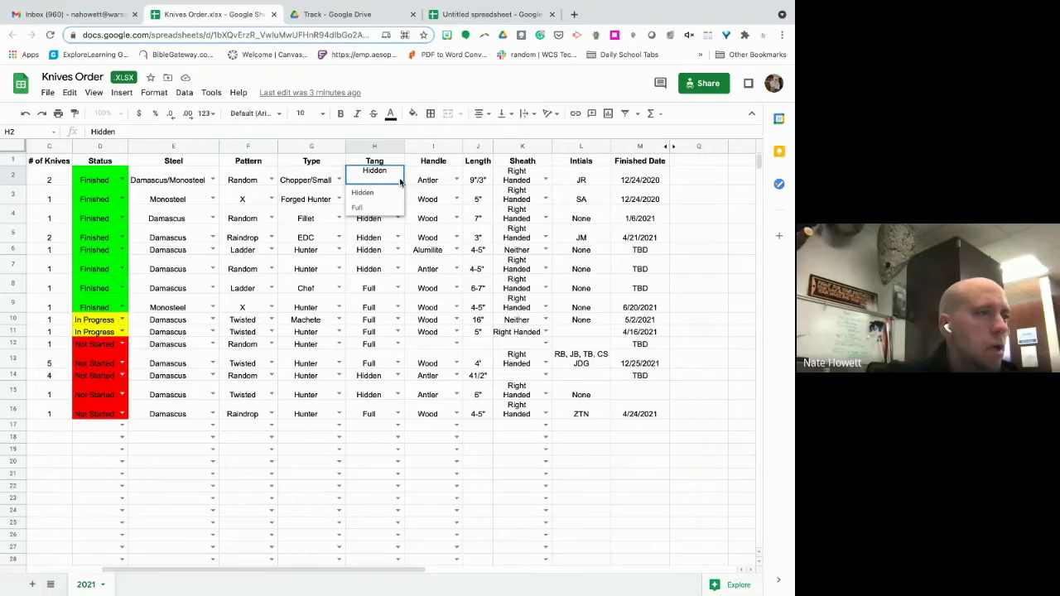
left_click(458, 182)
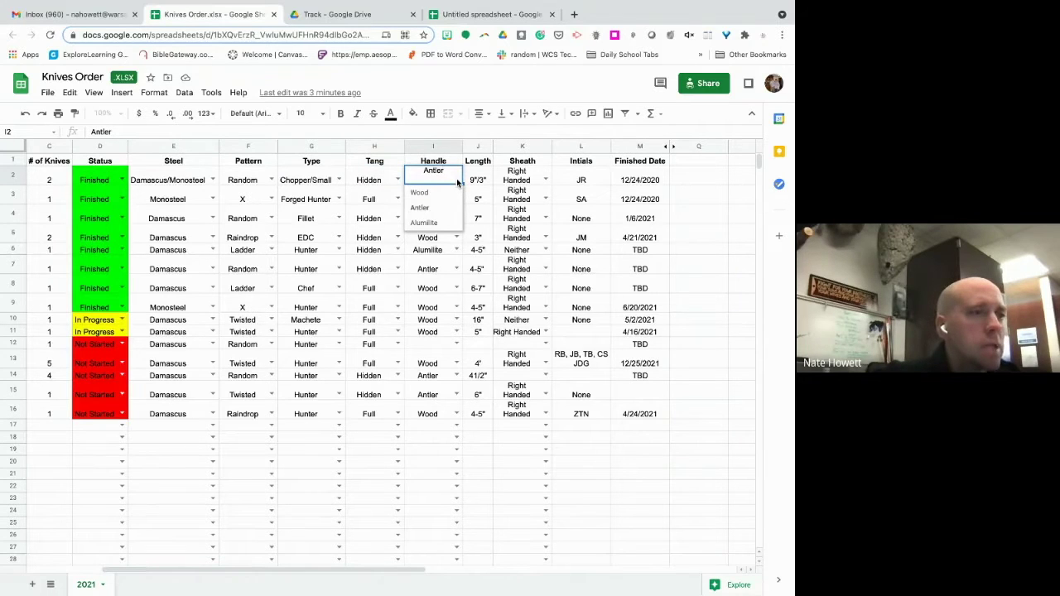
left_click(439, 130)
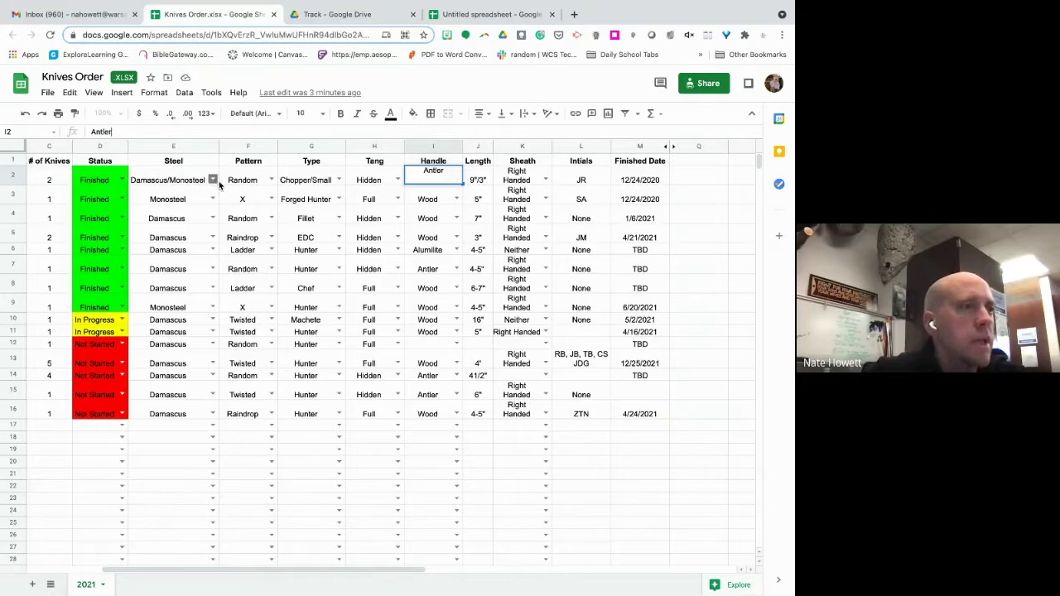
Step: Switch to the untitled spreadsheet and enter the headers Name, Status and Material in cells A1 to C1
left_click(494, 15)
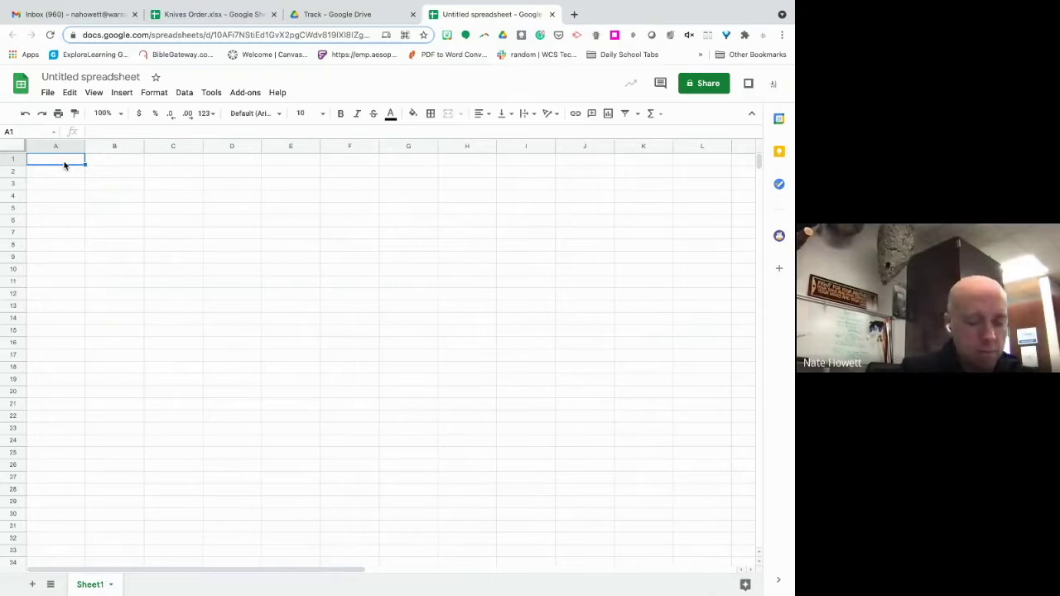
double_click(65, 164)
type("Name")
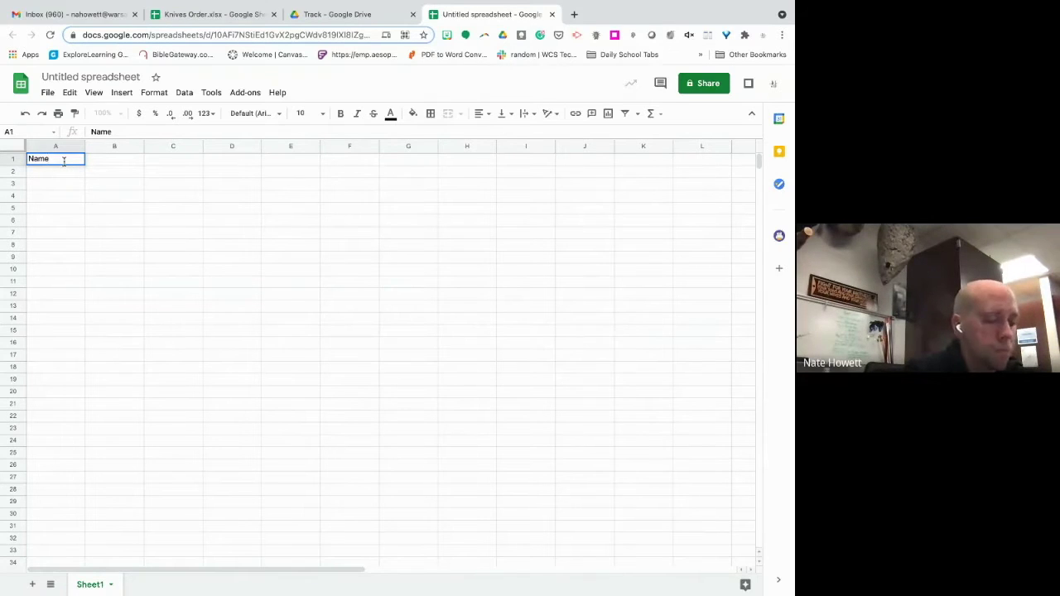
key("Tab")
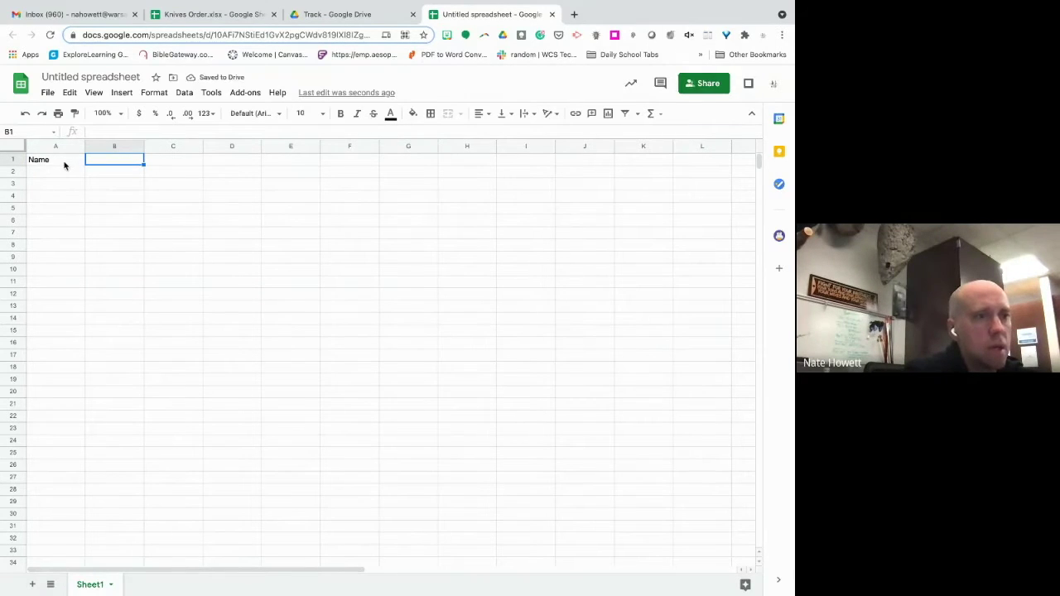
type("Statu")
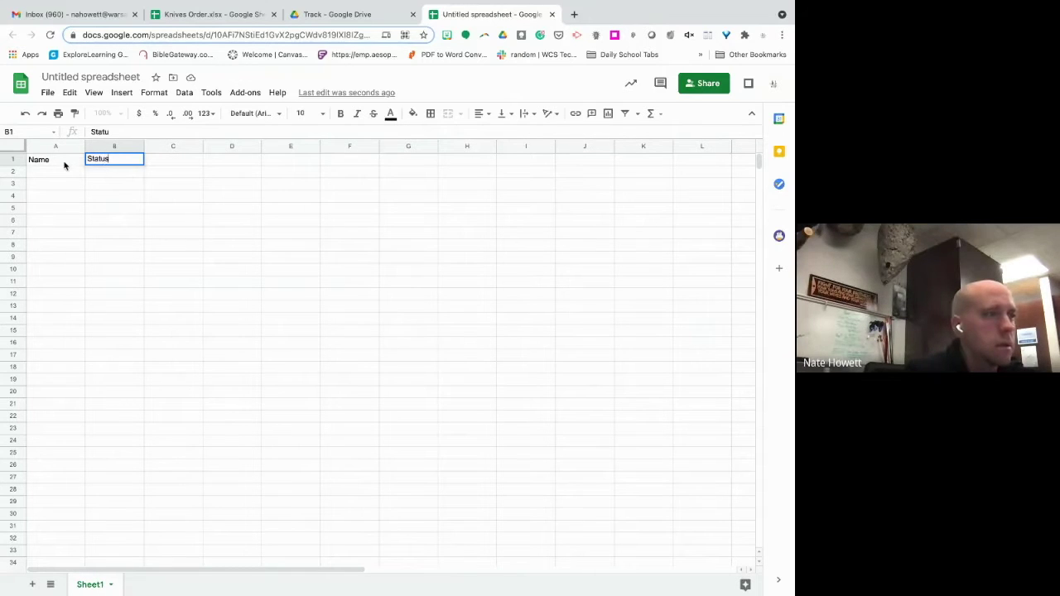
type("s")
key("Tab")
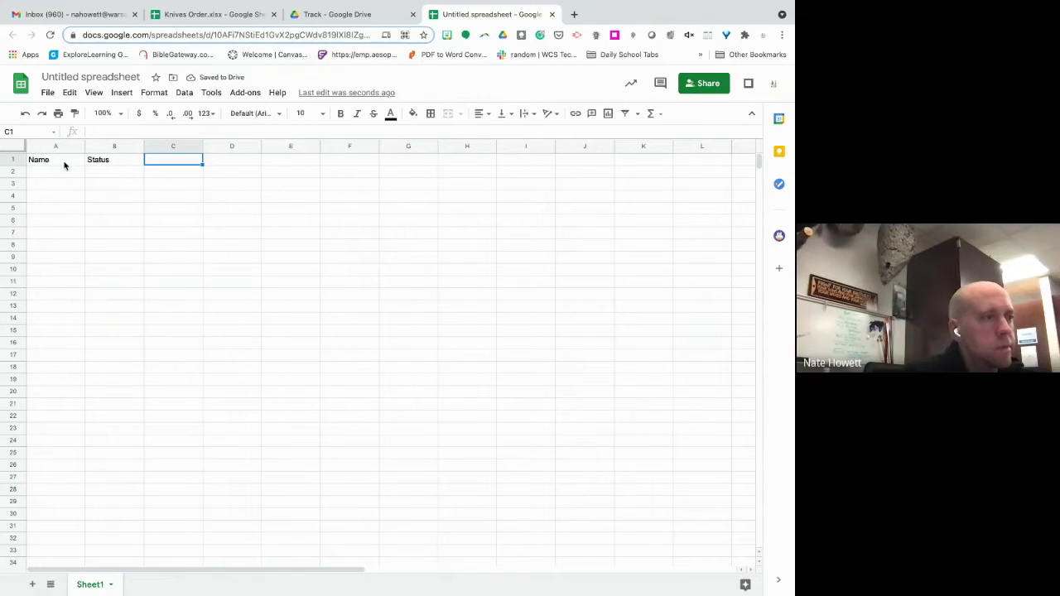
type("Material")
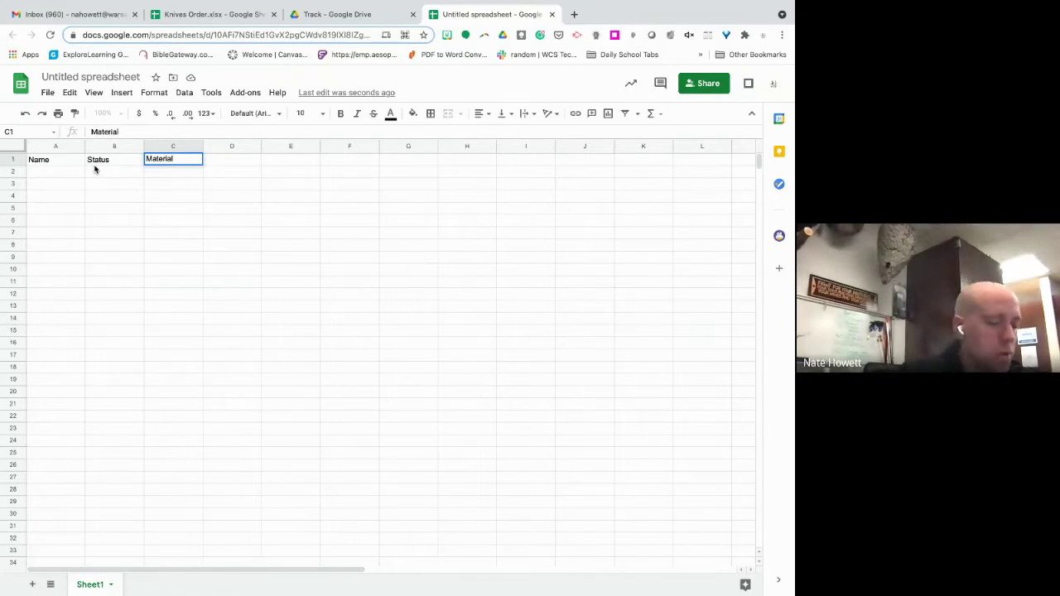
Step: Make the three header cells A1:C1 bold
key("shift+Left")
key("shift+Left")
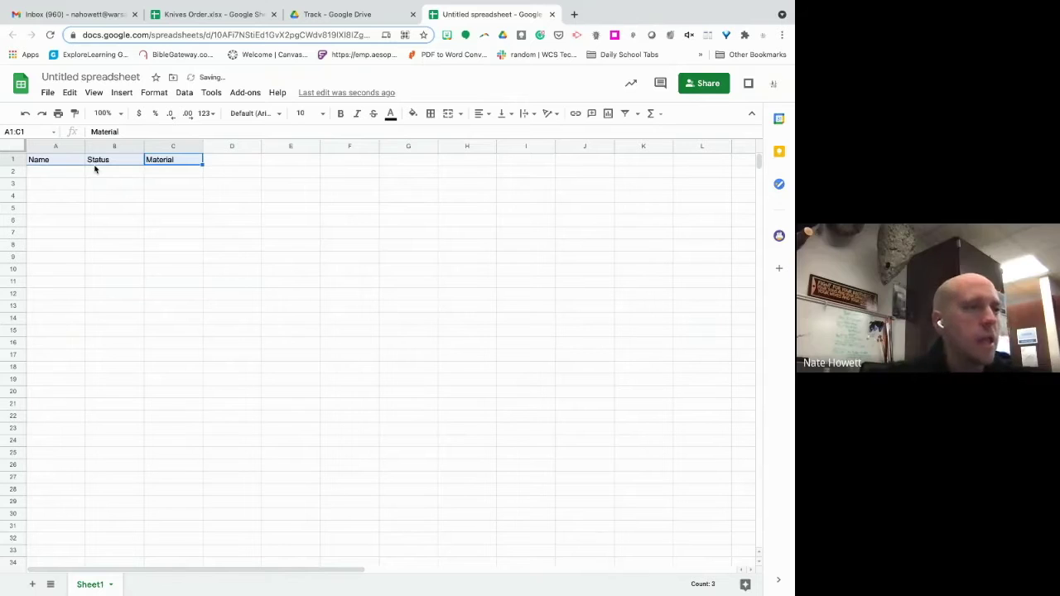
left_click(341, 113)
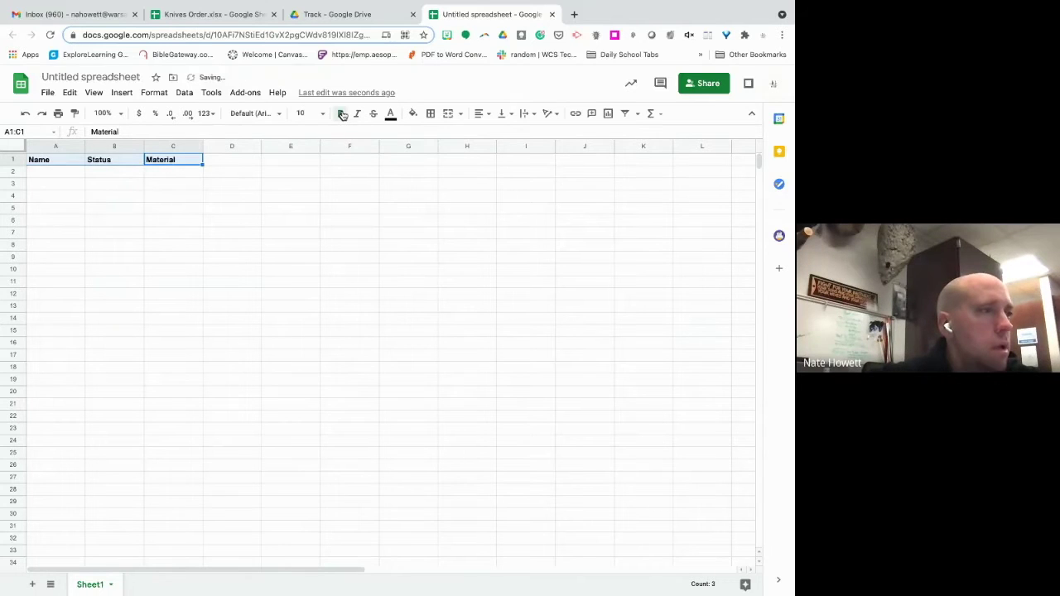
Step: Add data validation to cell A2 using a list of items with four first names, shown as an in-cell dropdown
left_click(56, 172)
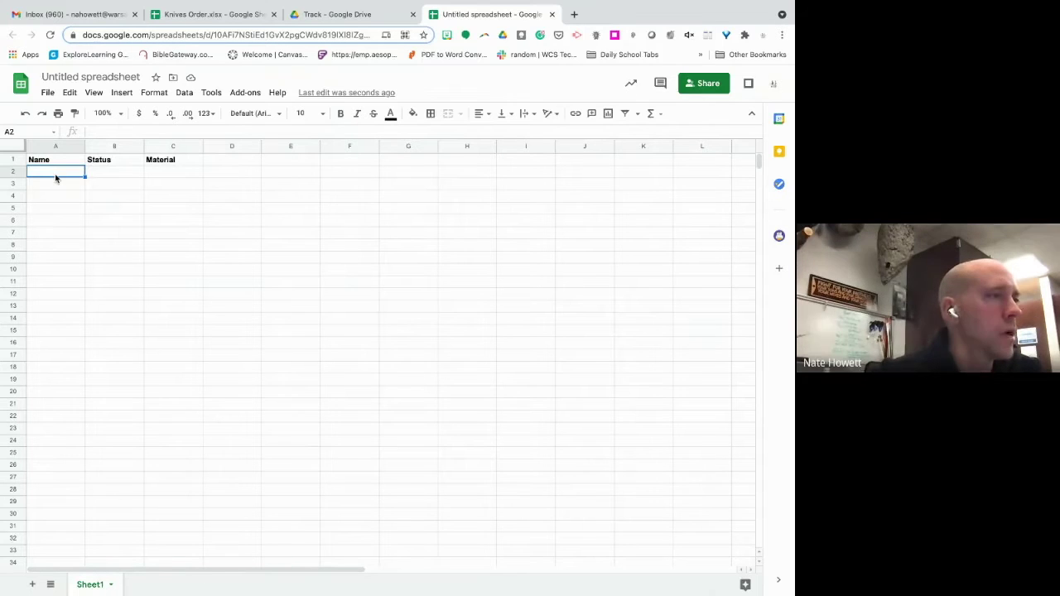
left_click(185, 92)
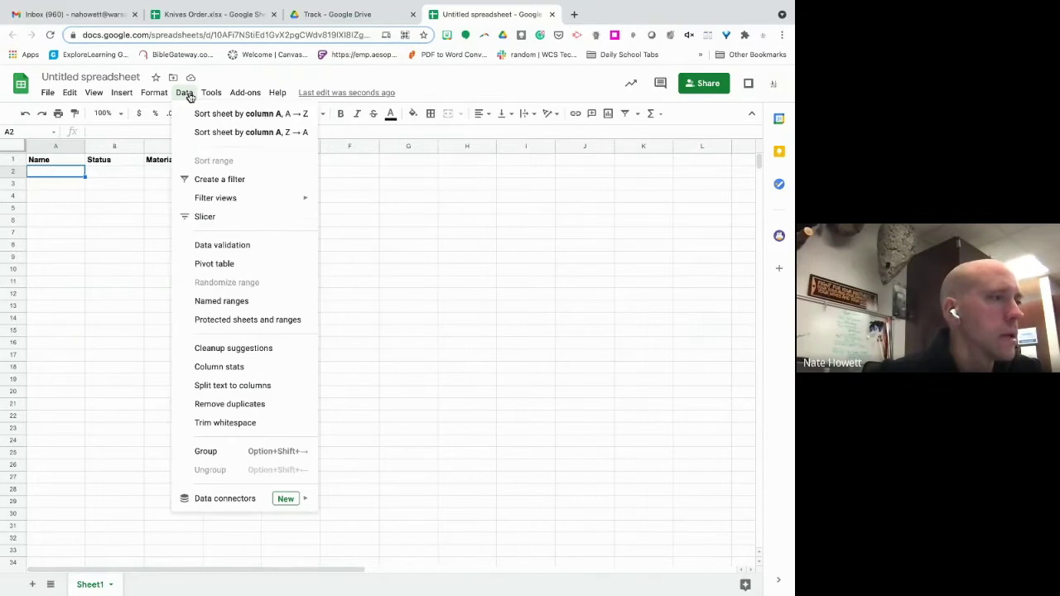
left_click(217, 246)
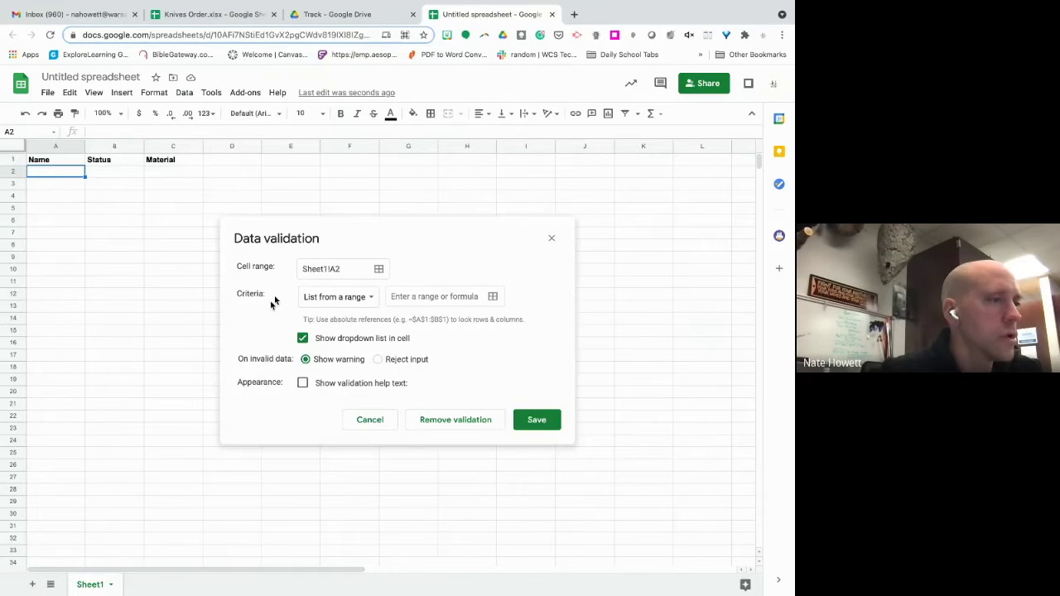
left_click(372, 298)
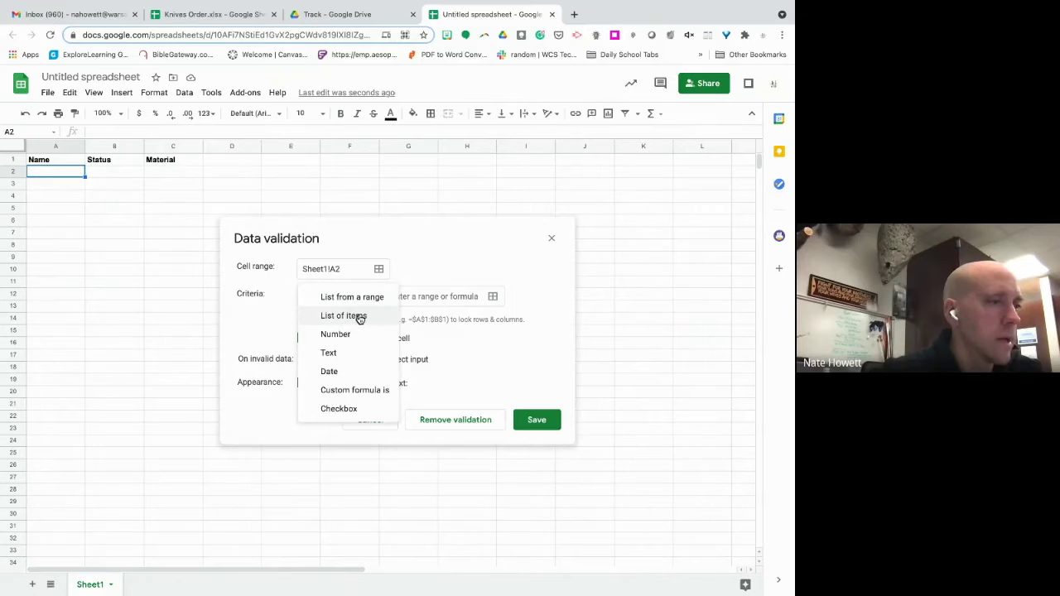
left_click(360, 316)
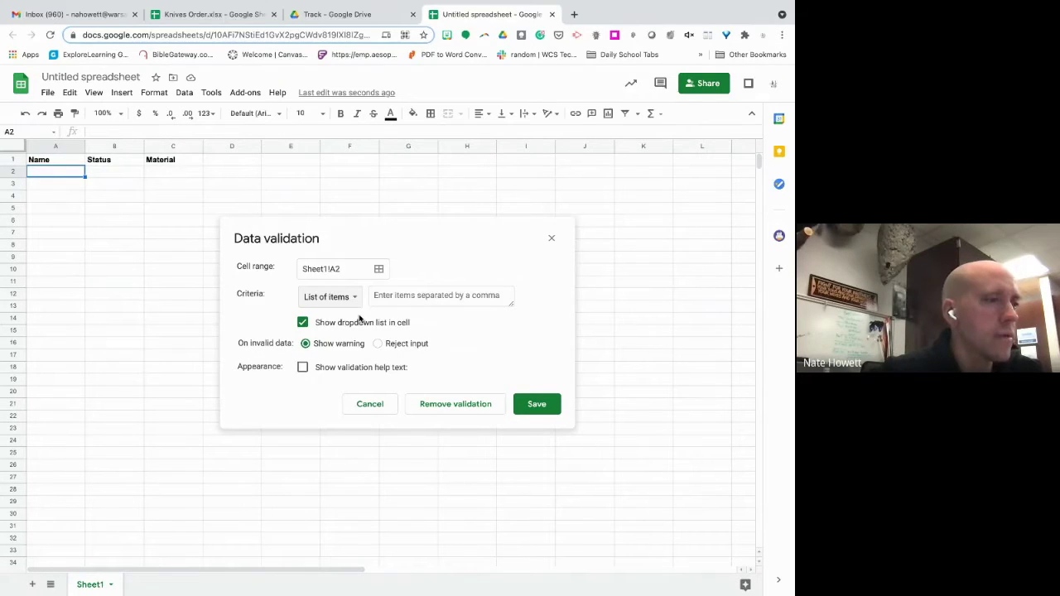
left_click(406, 295)
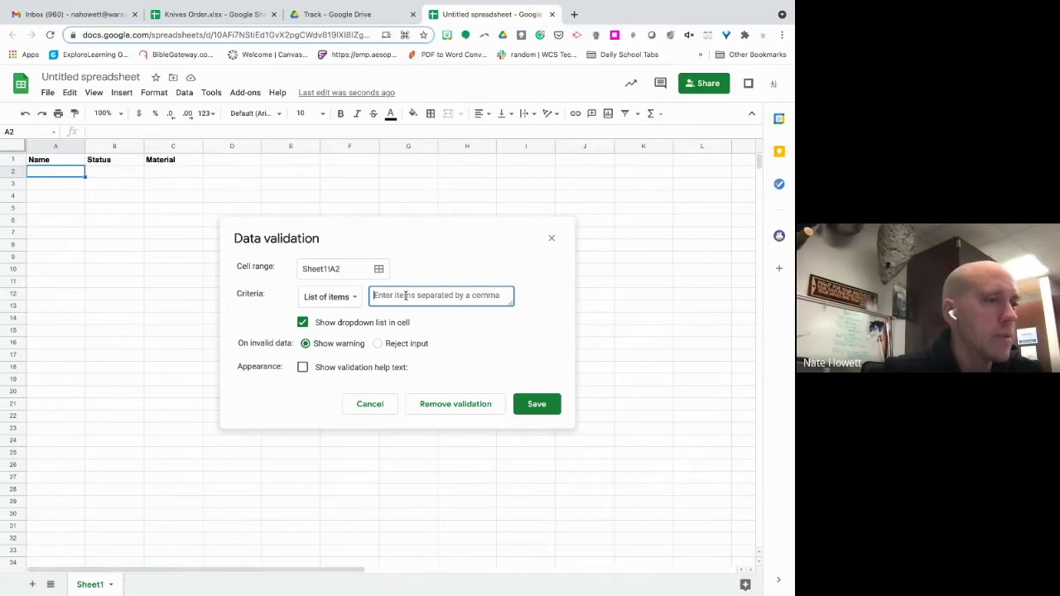
type("Jim")
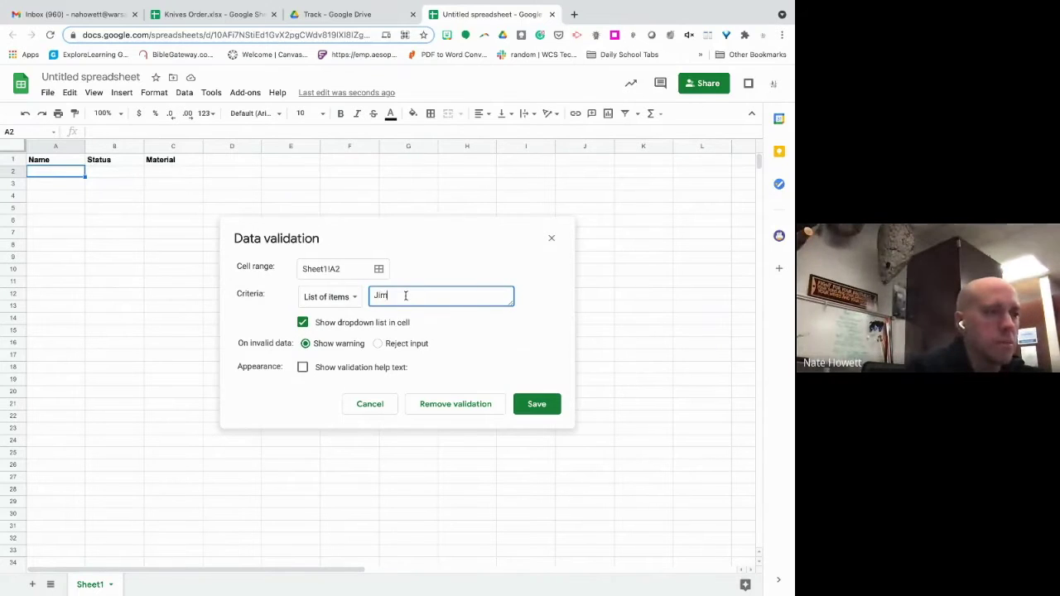
type(", Brad")
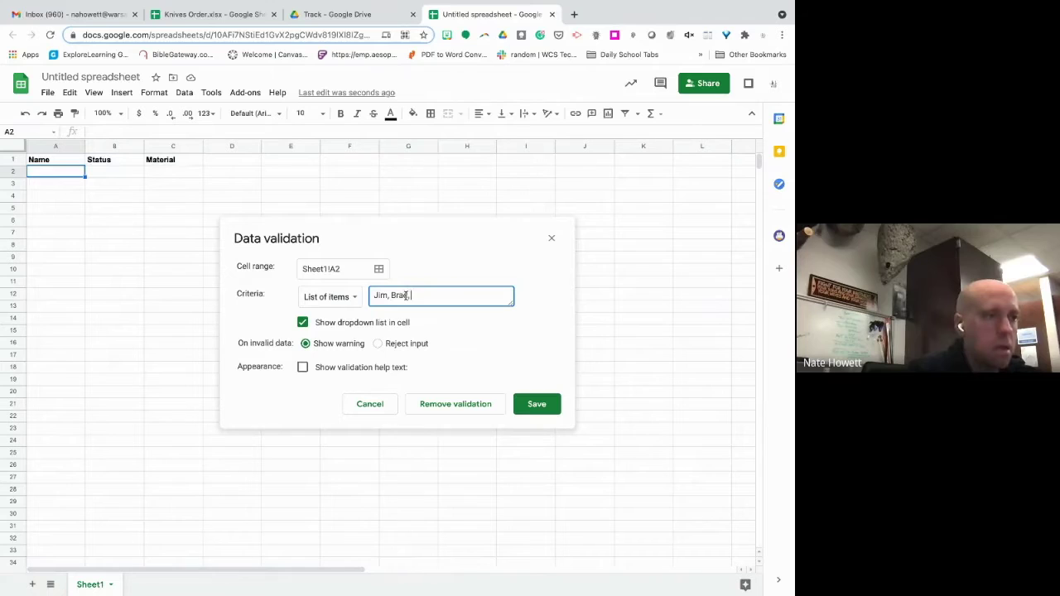
type(", Jak")
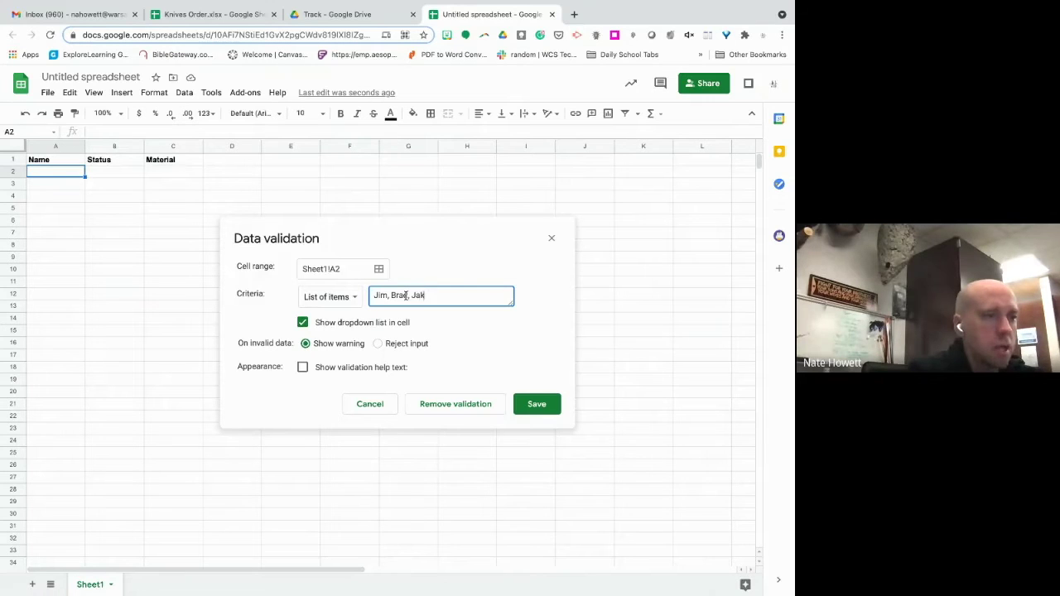
type("e, Jenny")
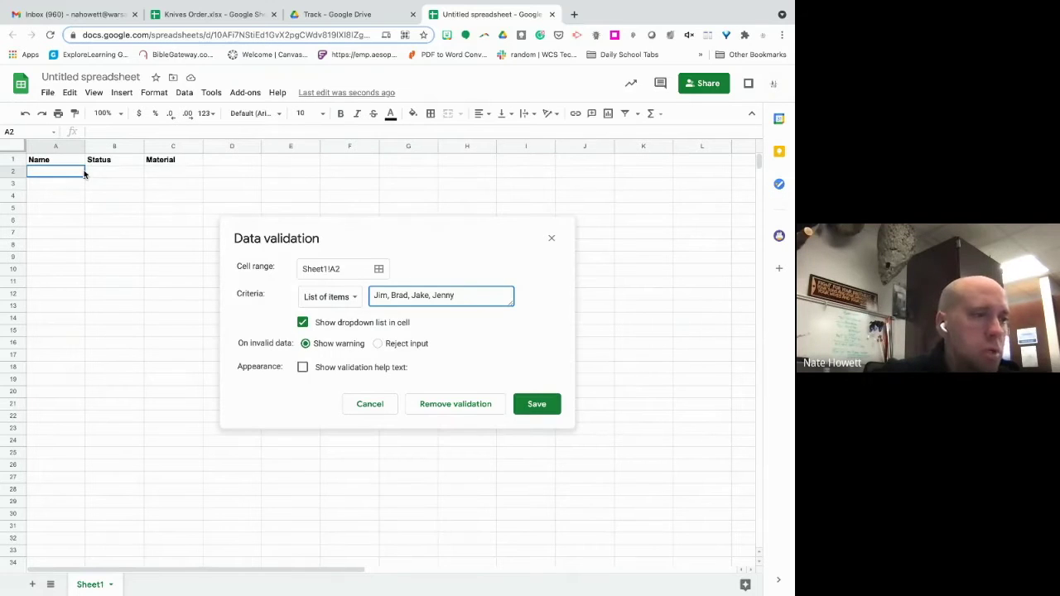
left_click(543, 408)
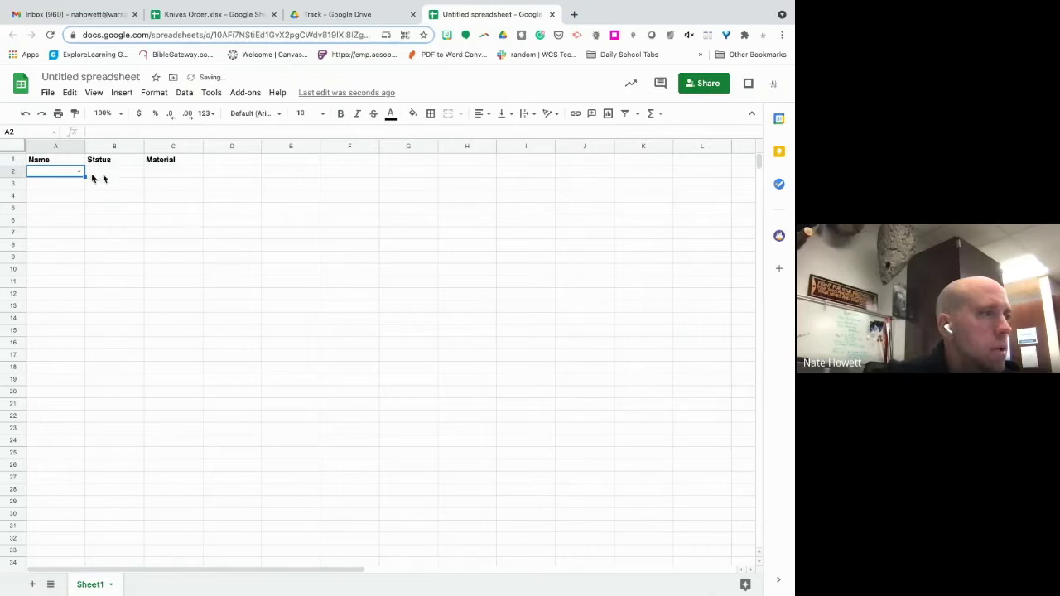
Step: Choose the first listed name in A2 and fill the dropdown cell down through A9
left_click(80, 172)
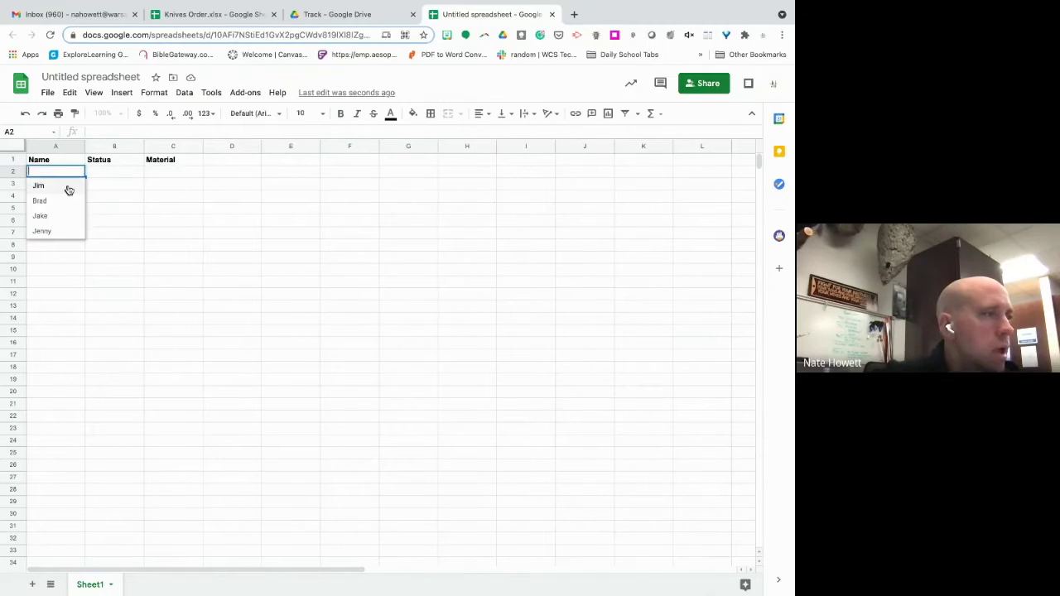
left_click(68, 189)
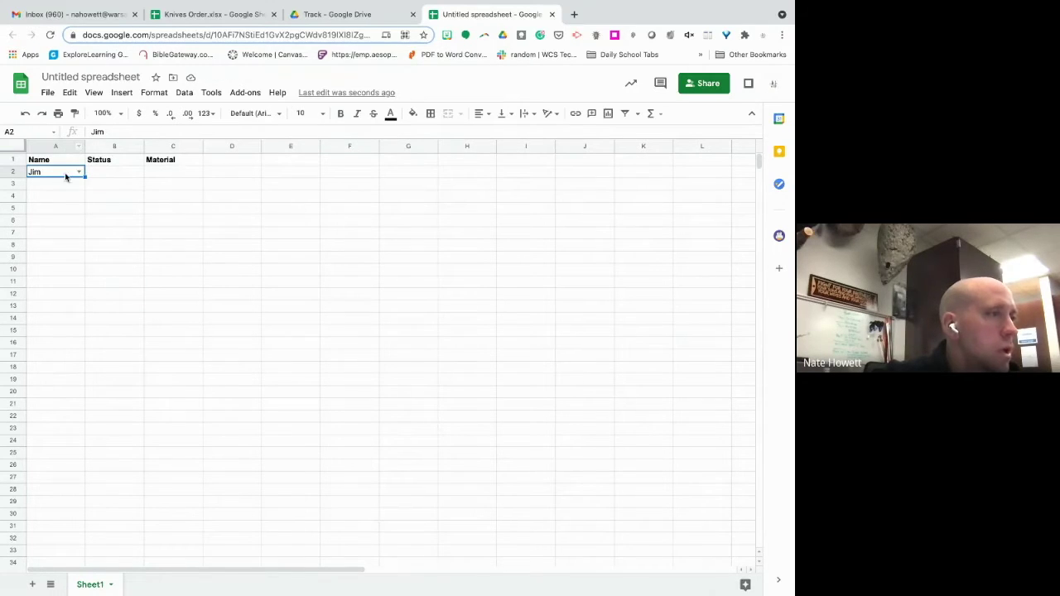
left_click_drag(83, 187, 78, 259)
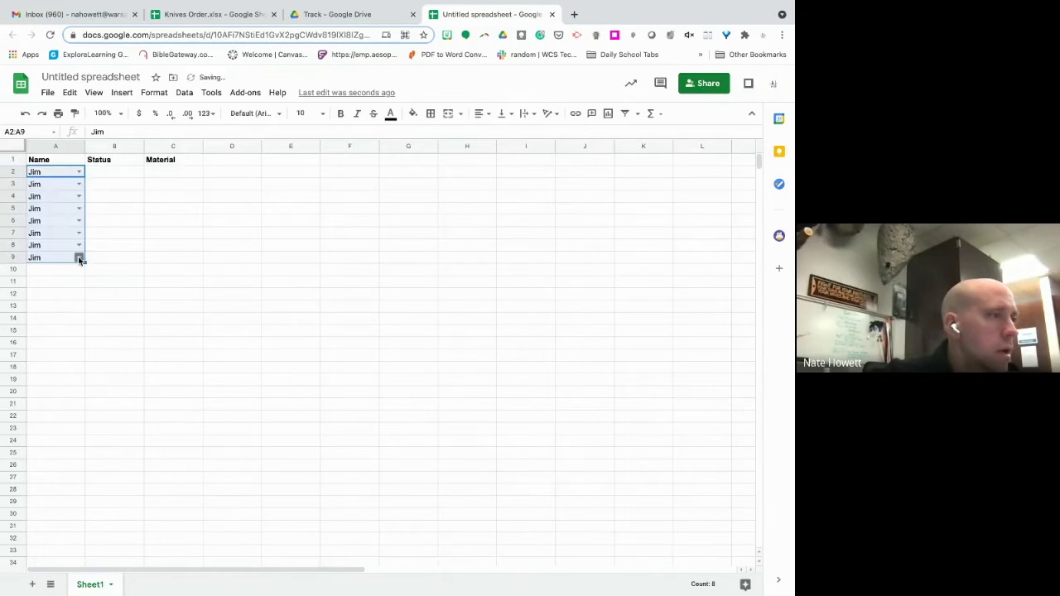
Step: Choose the second, third and fourth listed names in the dropdowns of cells A3, A4 and A5 respectively
left_click(78, 183)
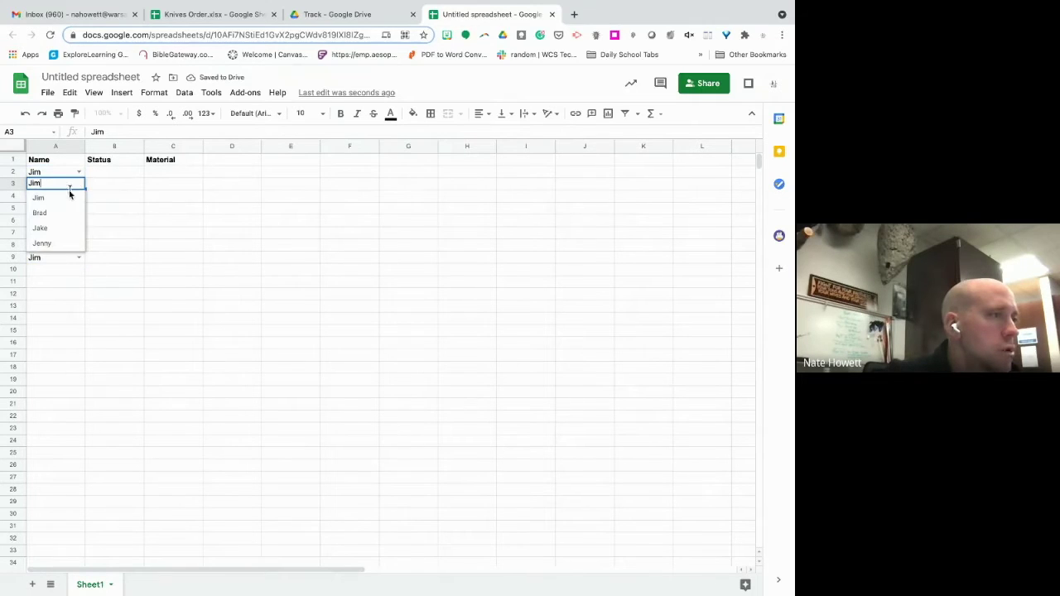
left_click(53, 215)
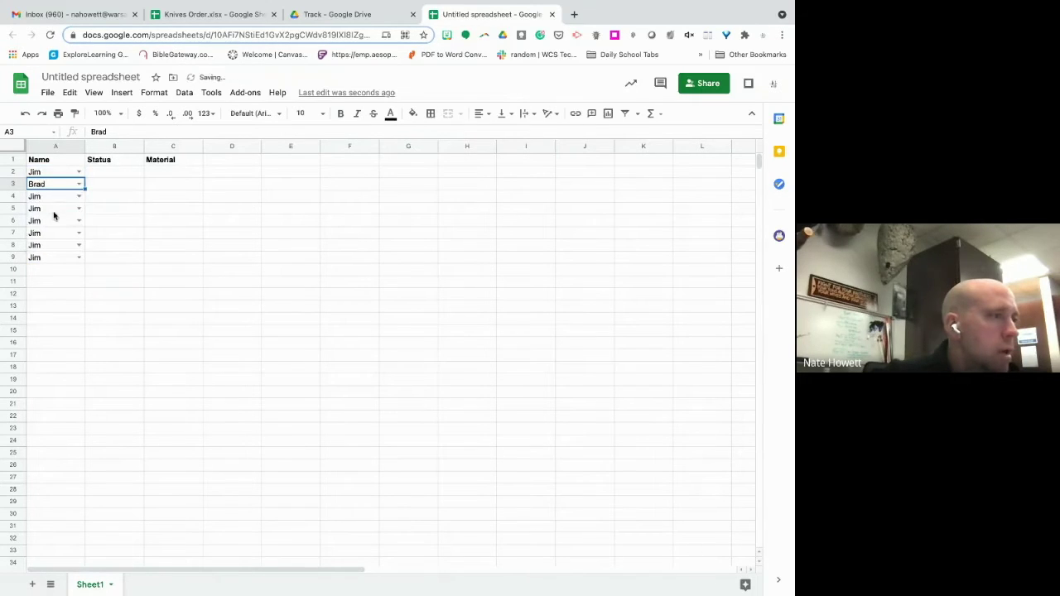
left_click(79, 195)
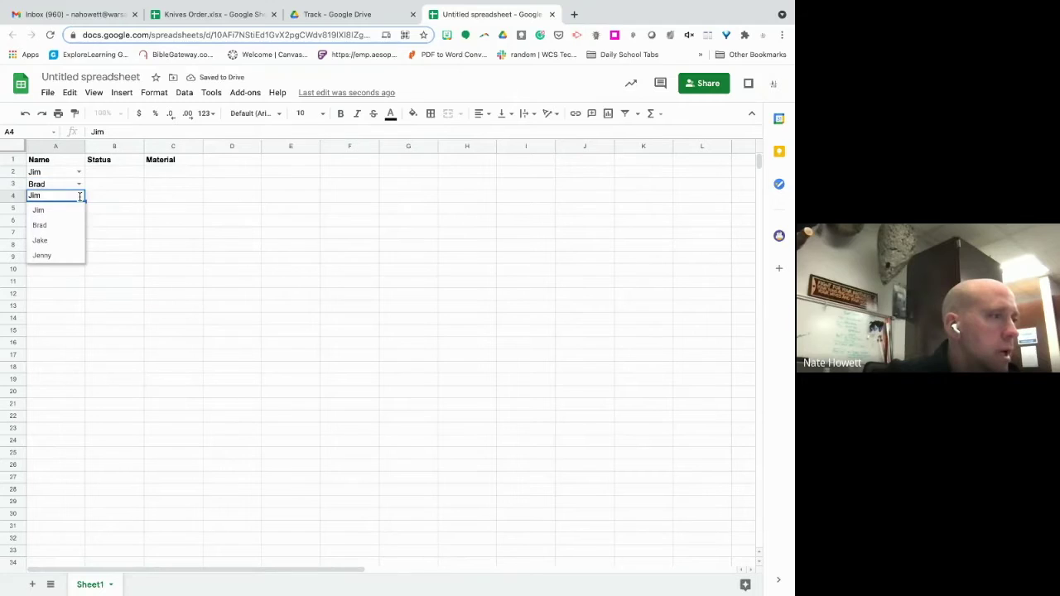
left_click(59, 244)
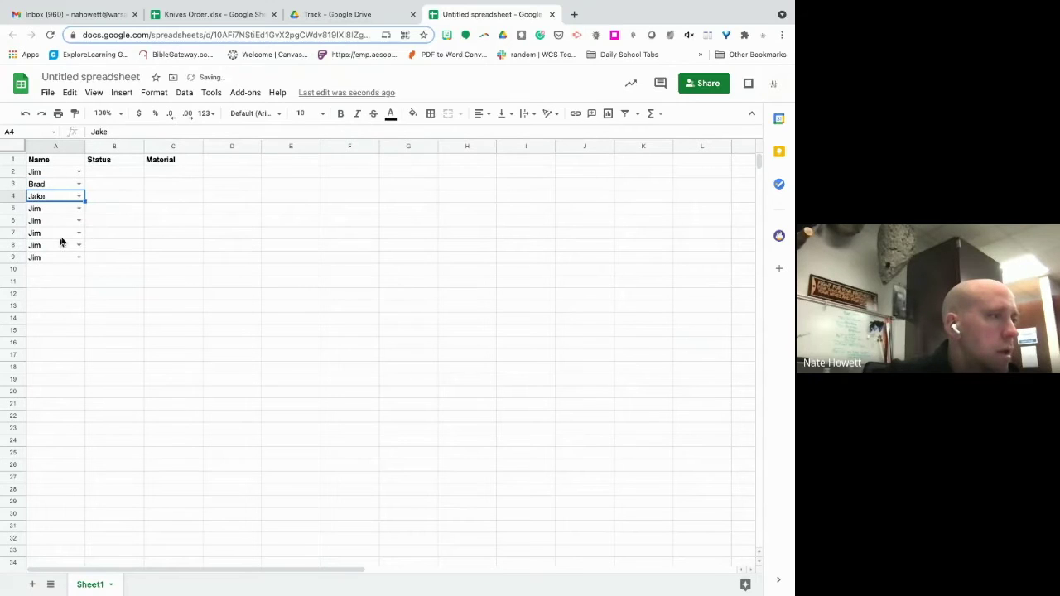
left_click(79, 209)
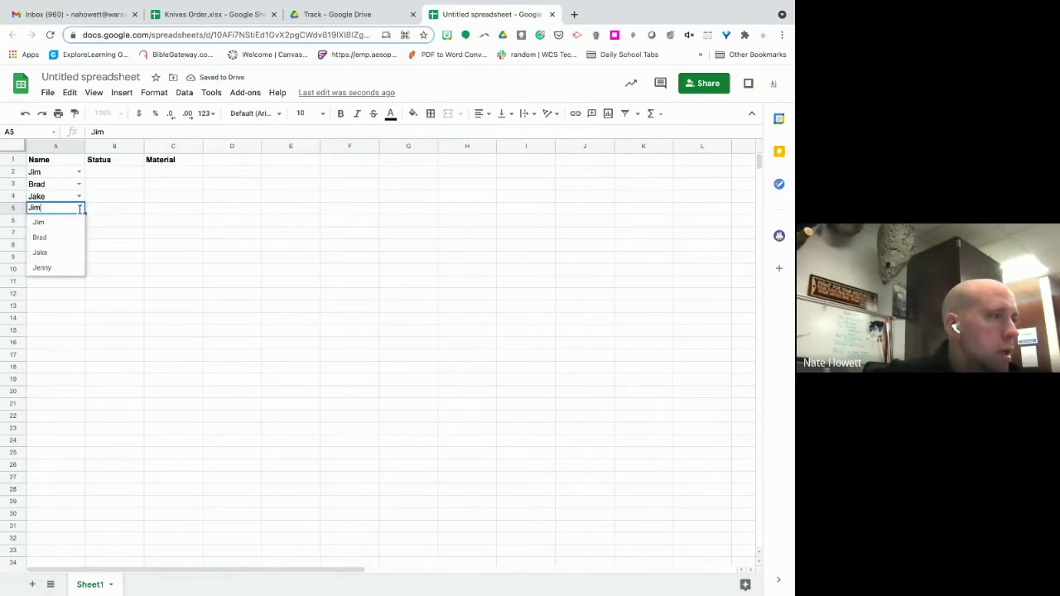
left_click(60, 269)
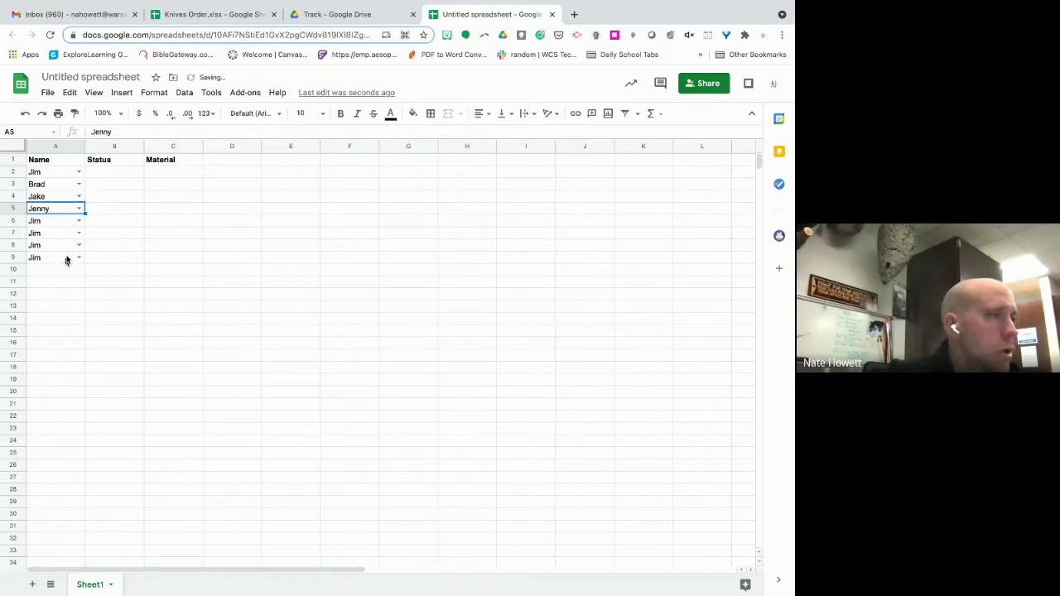
Step: Clear the names from cells A6:A9 and remove the data validation from that range
left_click(68, 223)
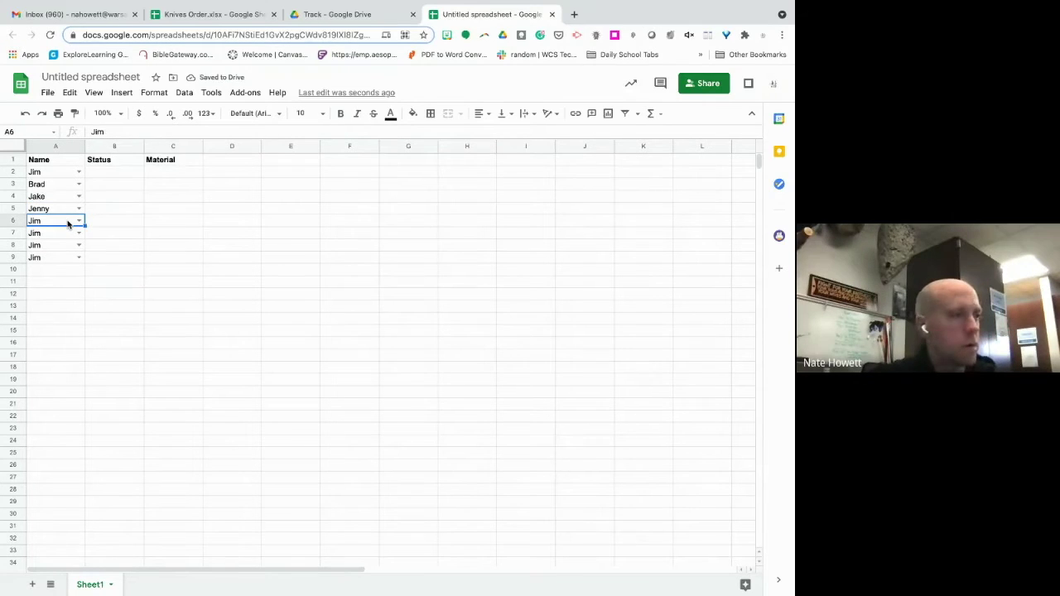
key("shift+Down")
key("shift+Down")
key("shift+Down")
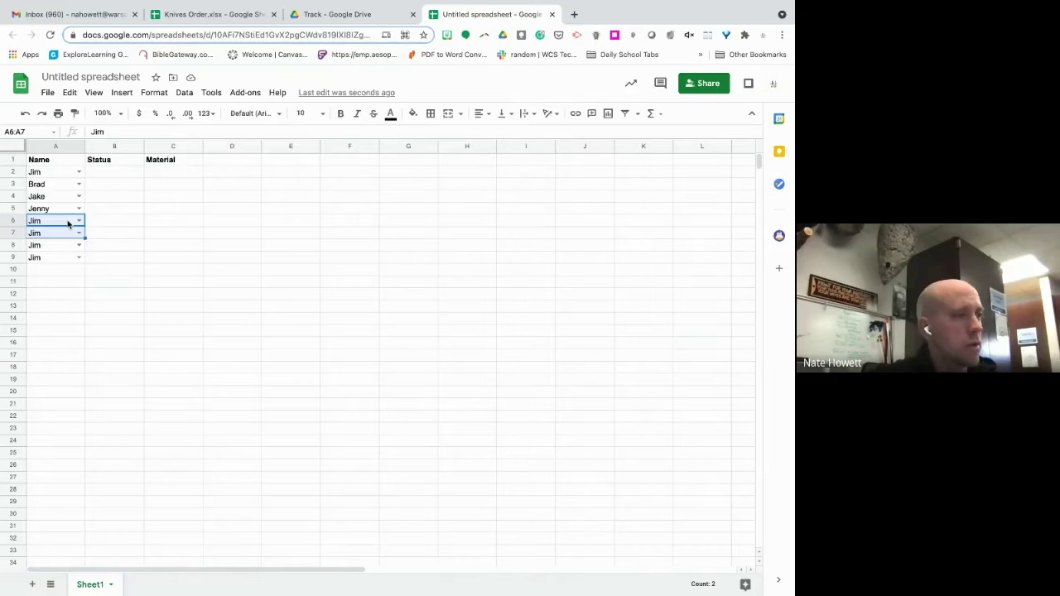
key("Delete")
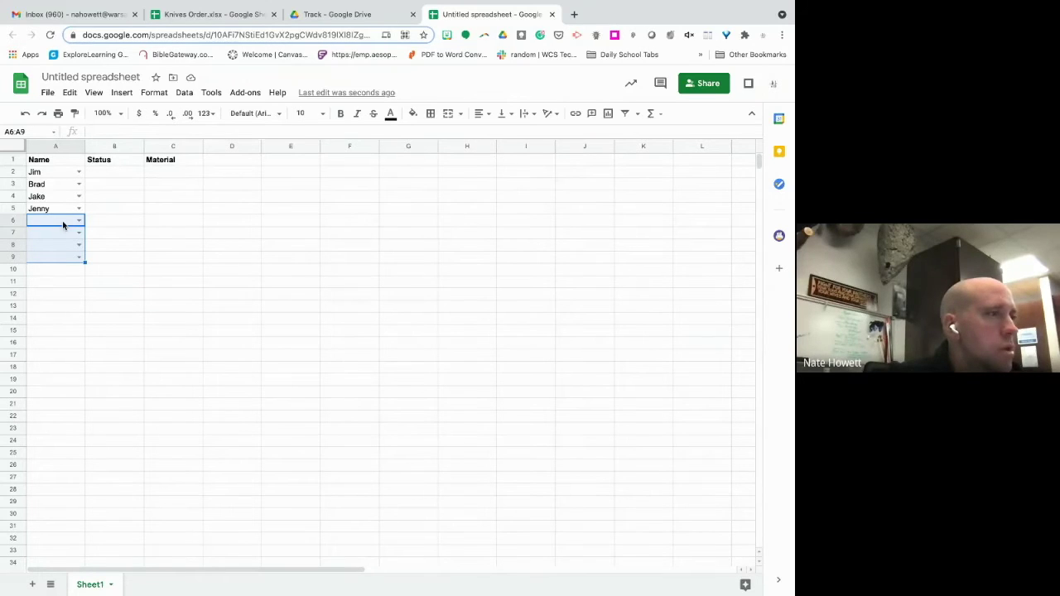
left_click(185, 93)
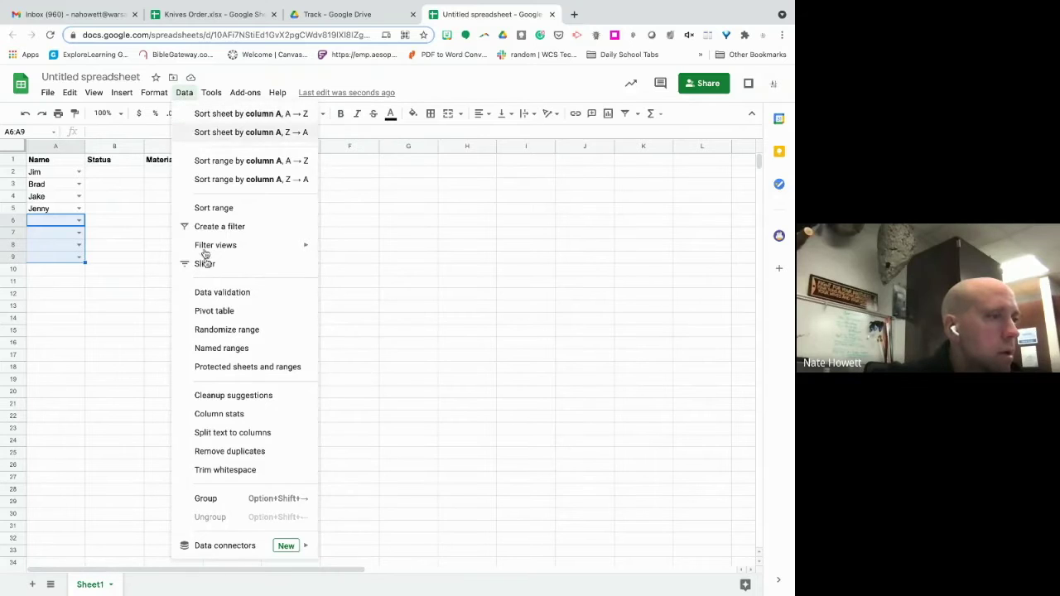
left_click(217, 294)
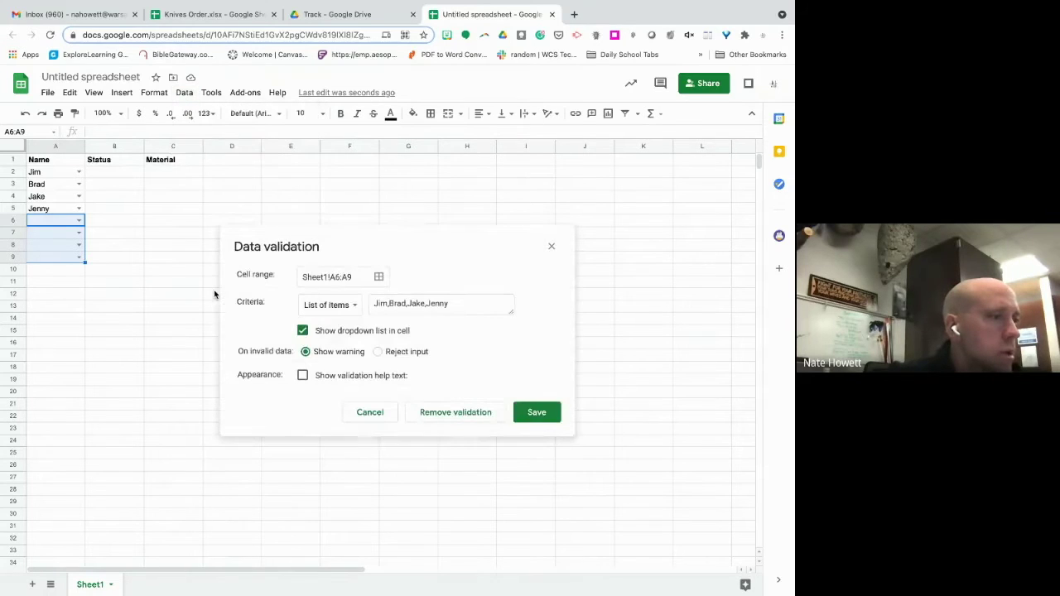
left_click(455, 414)
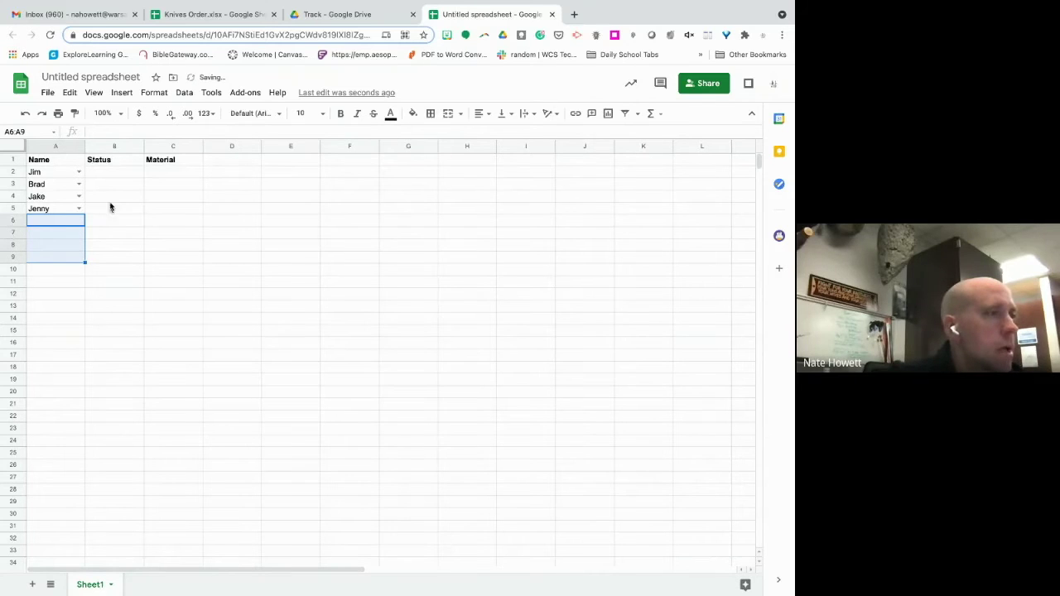
Step: Add data validation to cell B2 using a list of items with Not Started, In Progress and Finished, shown as an in-cell dropdown
left_click(108, 175)
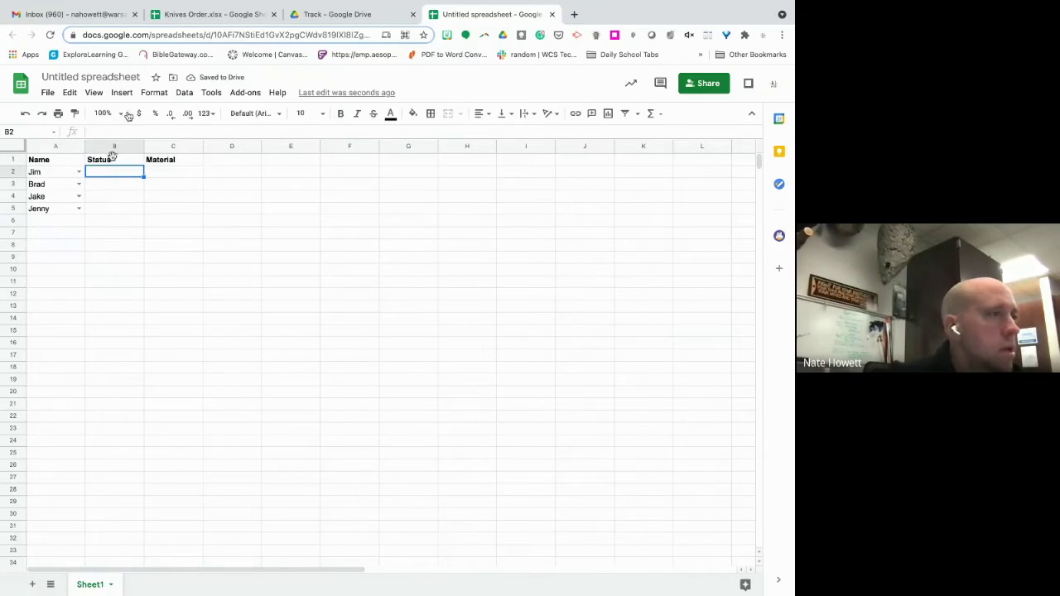
left_click(184, 93)
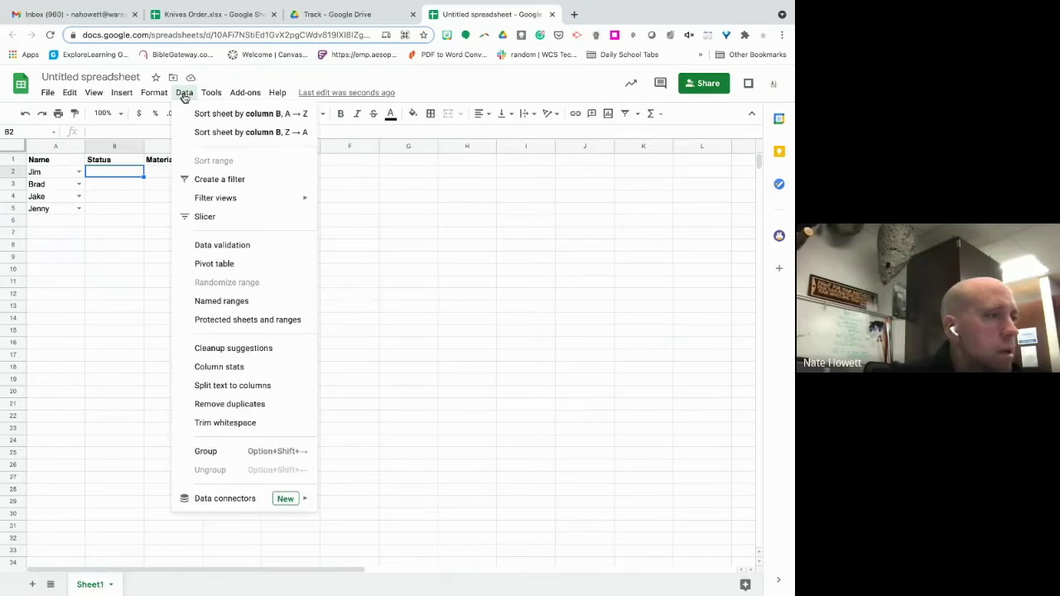
left_click(251, 248)
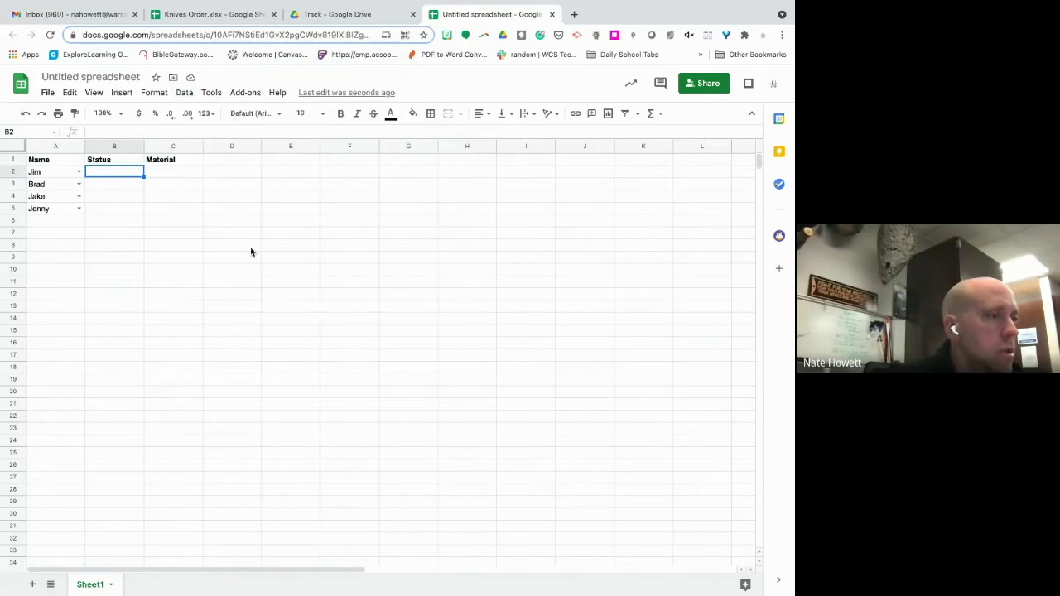
left_click(373, 298)
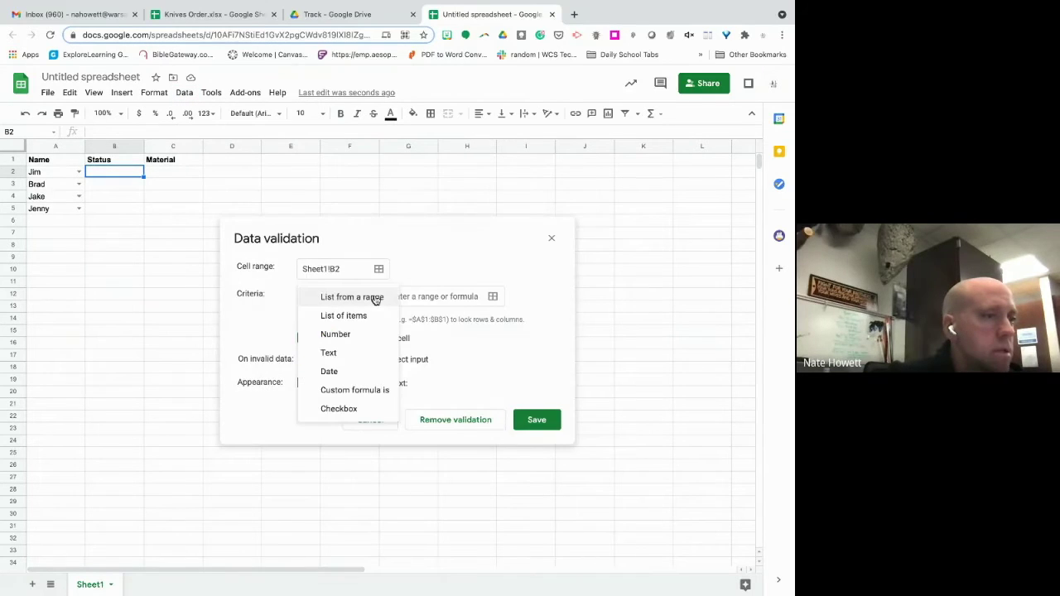
left_click(369, 317)
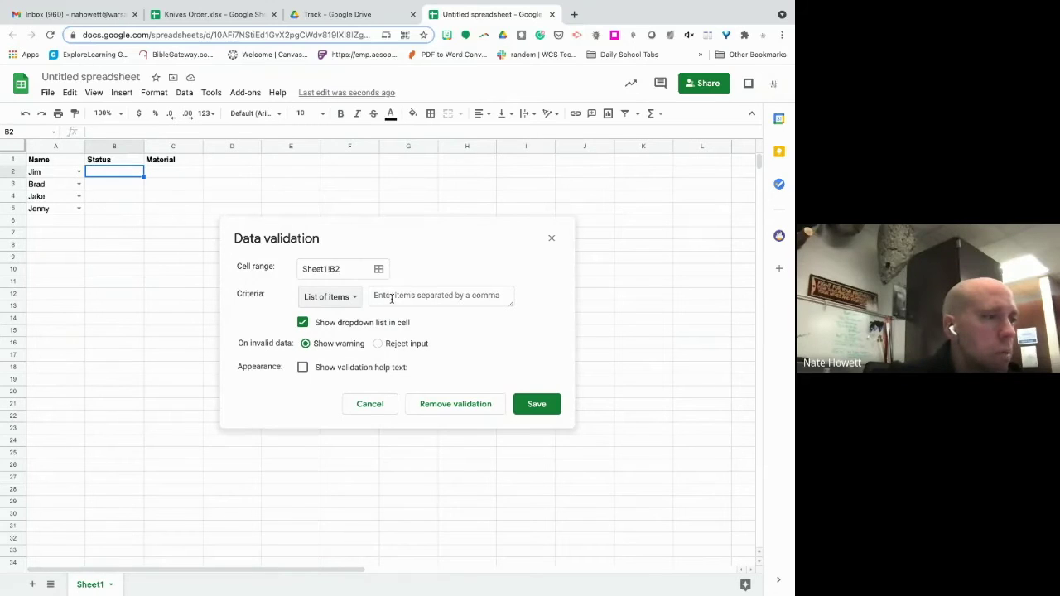
left_click(392, 299)
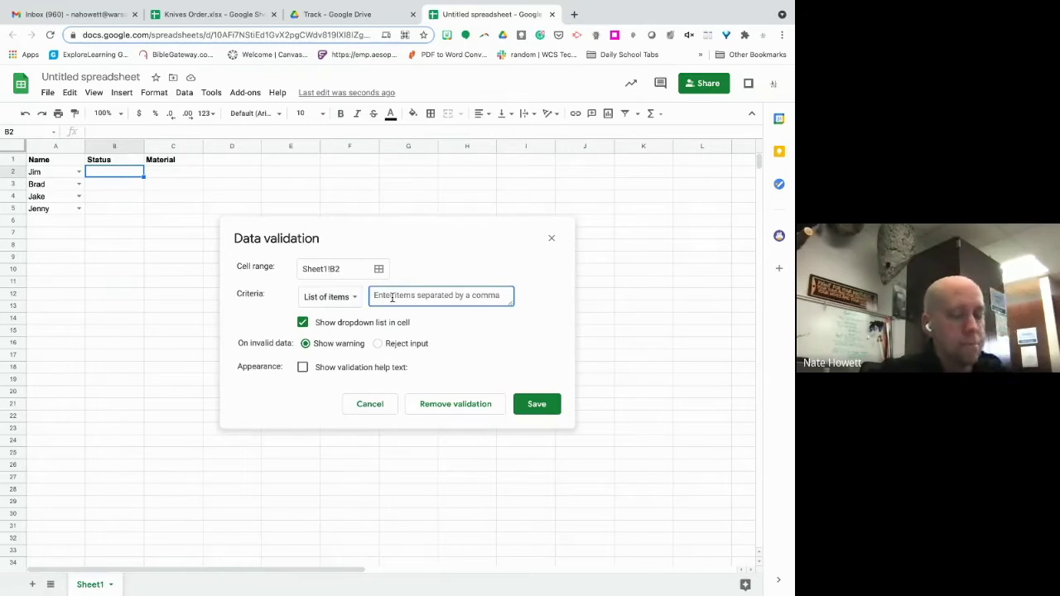
type("N")
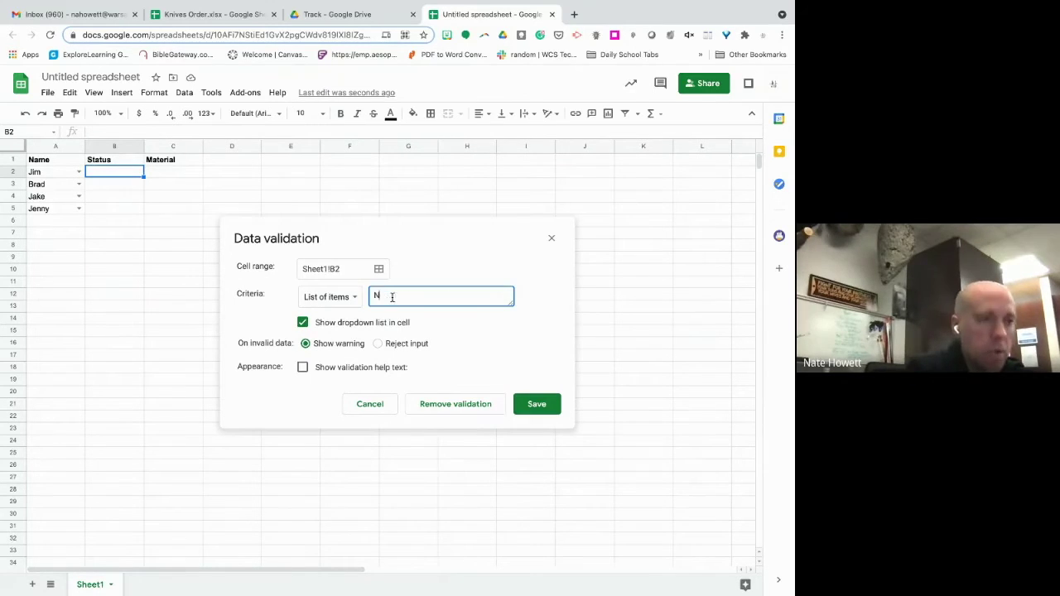
type("ot Started")
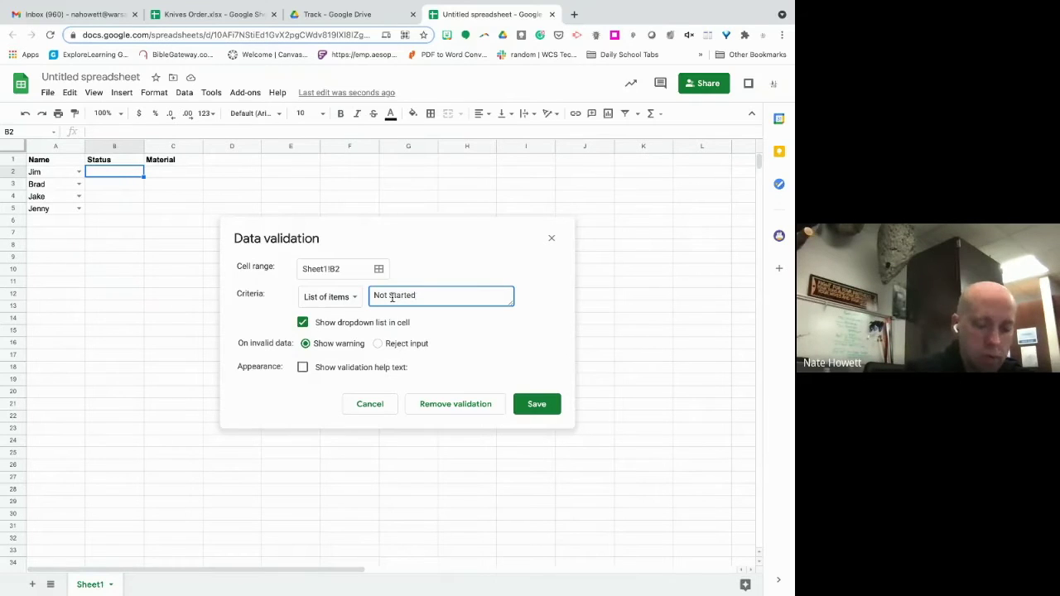
type(", Start")
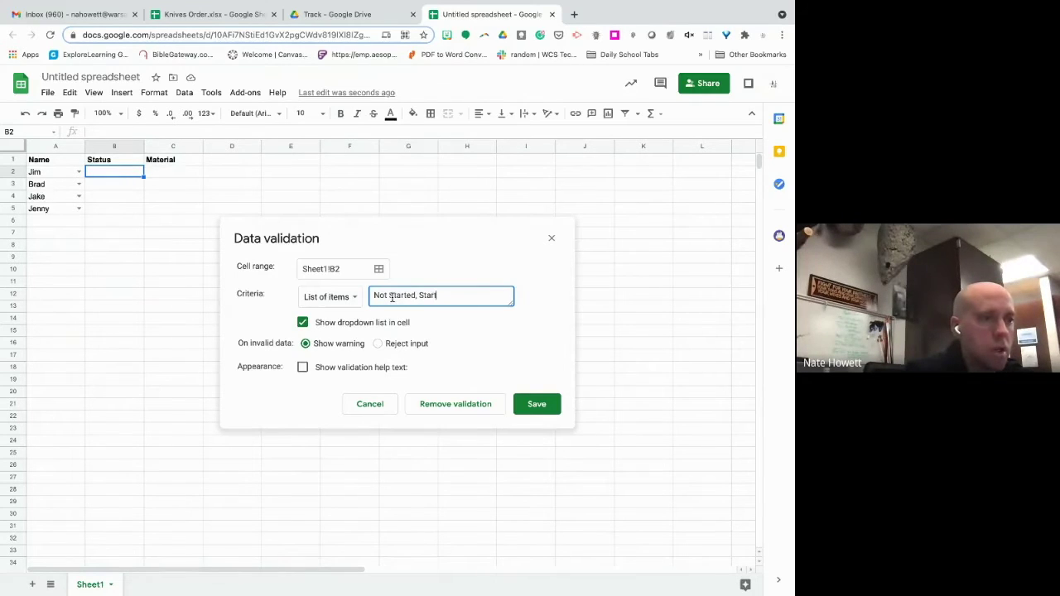
type("ed")
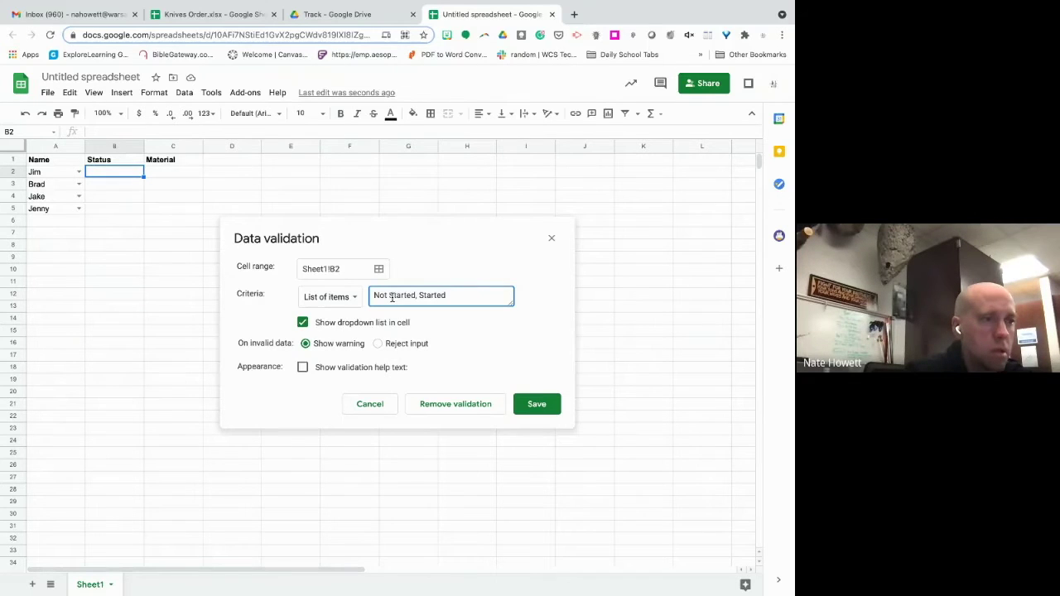
key("BackSpace")
key("BackSpace")
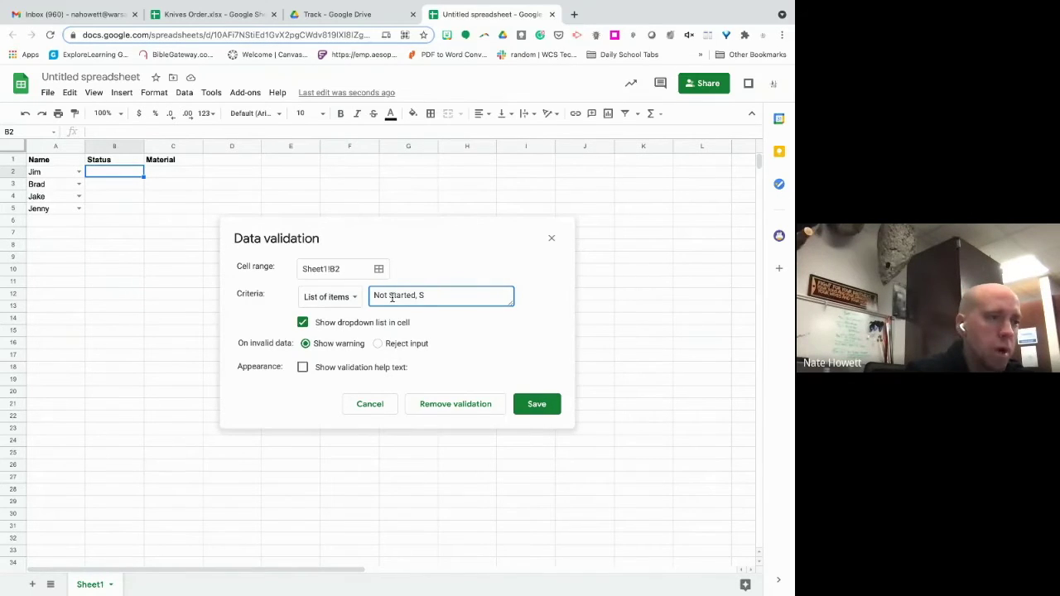
key("BackSpace")
type("In Pr")
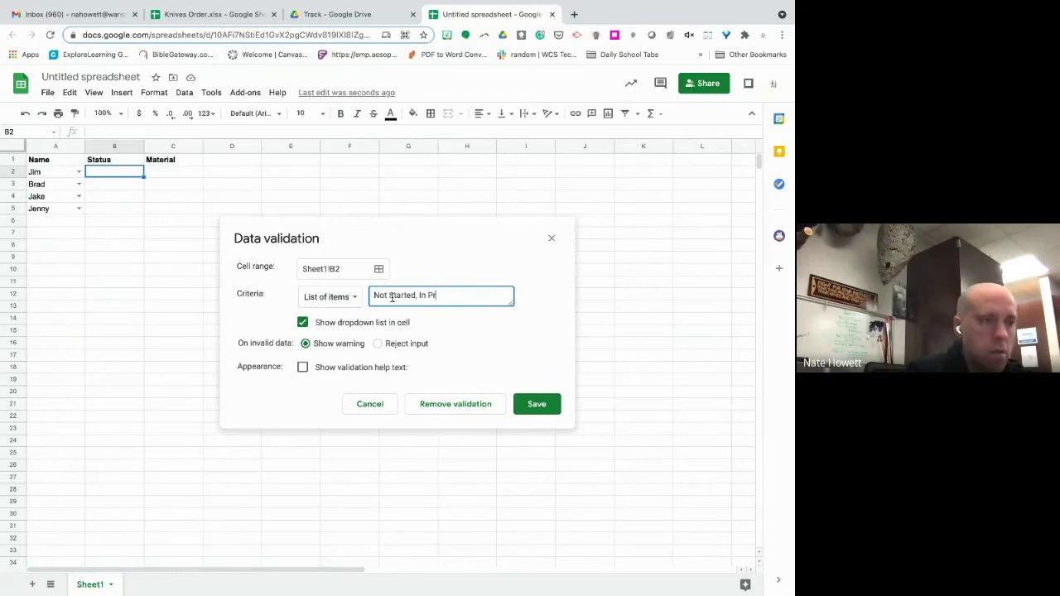
type("ogress")
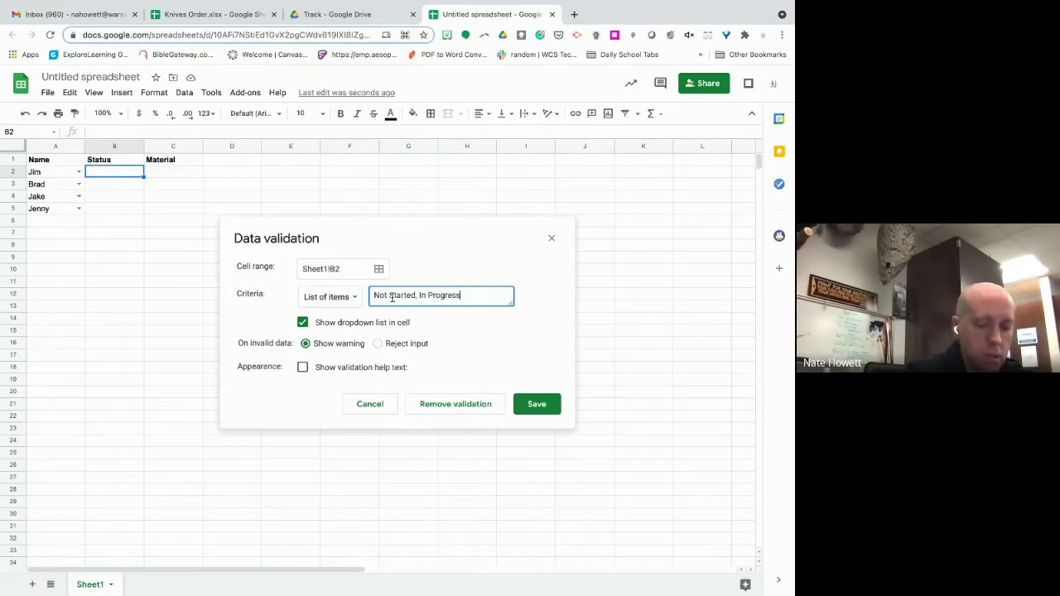
type(", Fin")
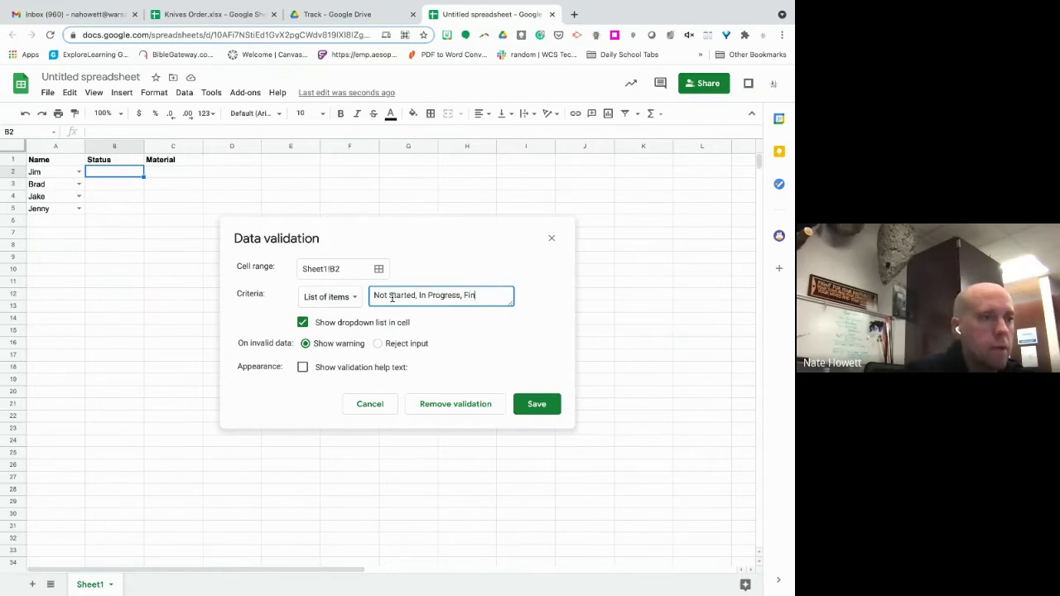
type("ished")
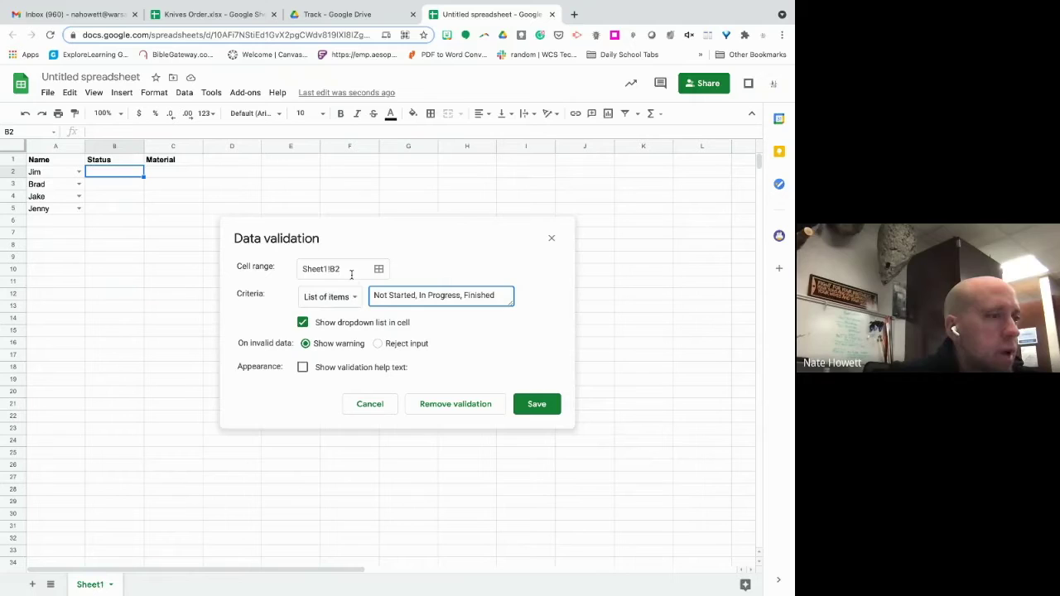
left_click(545, 410)
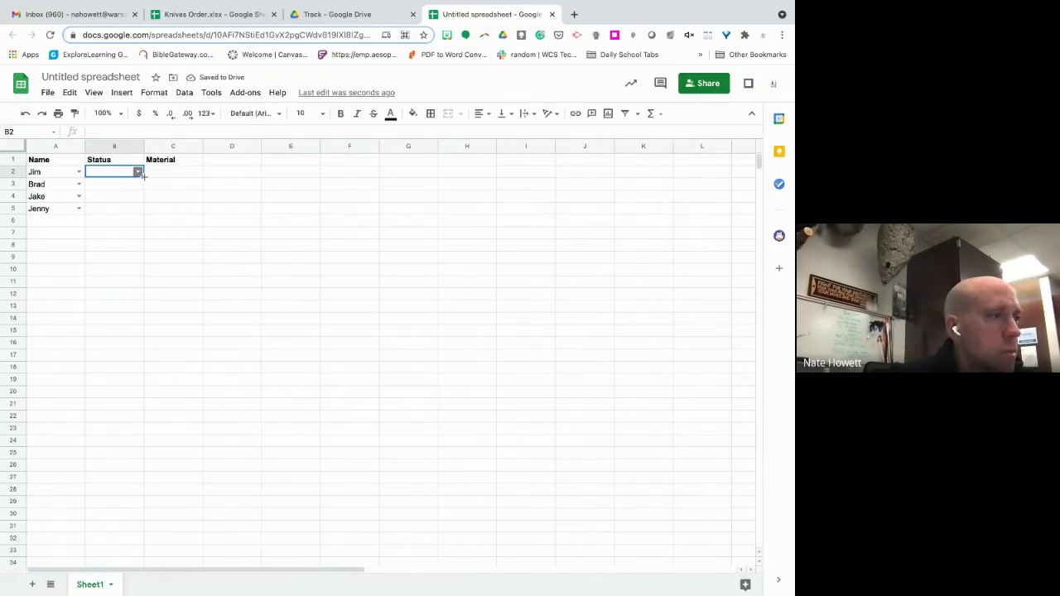
Step: Fill the B2 dropdown down through B5, and choose Not Started in B2, In Progress in B3 and B4, and Finished in B5
left_click_drag(144, 210, 143, 212)
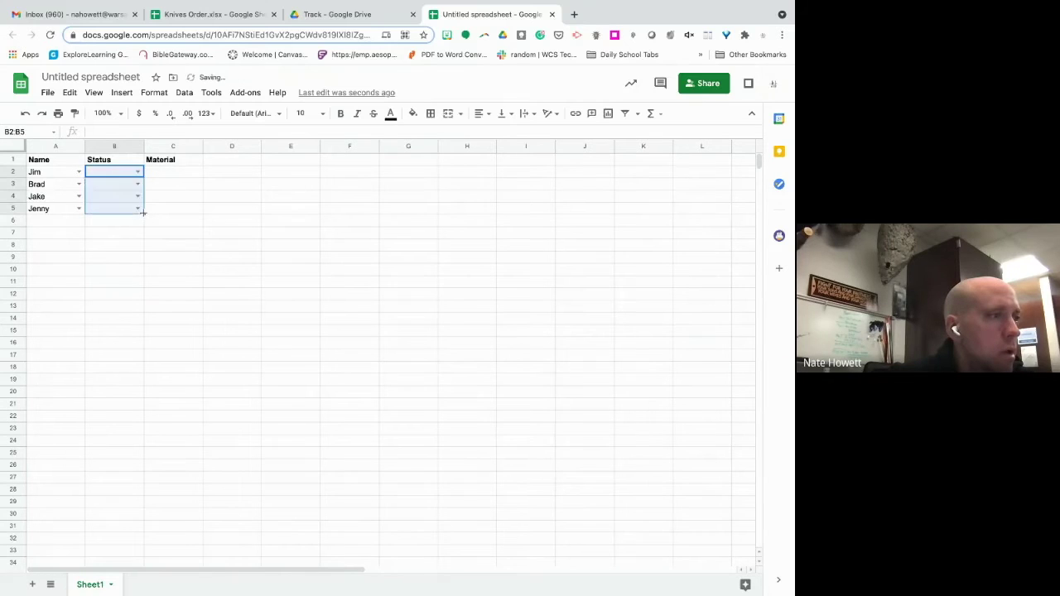
left_click(137, 171)
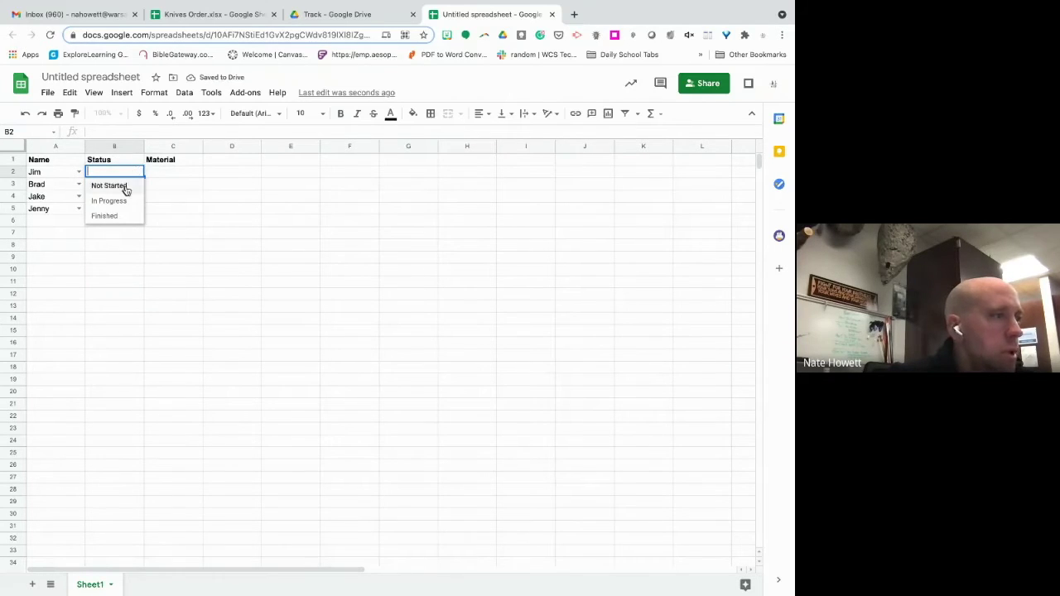
left_click(125, 189)
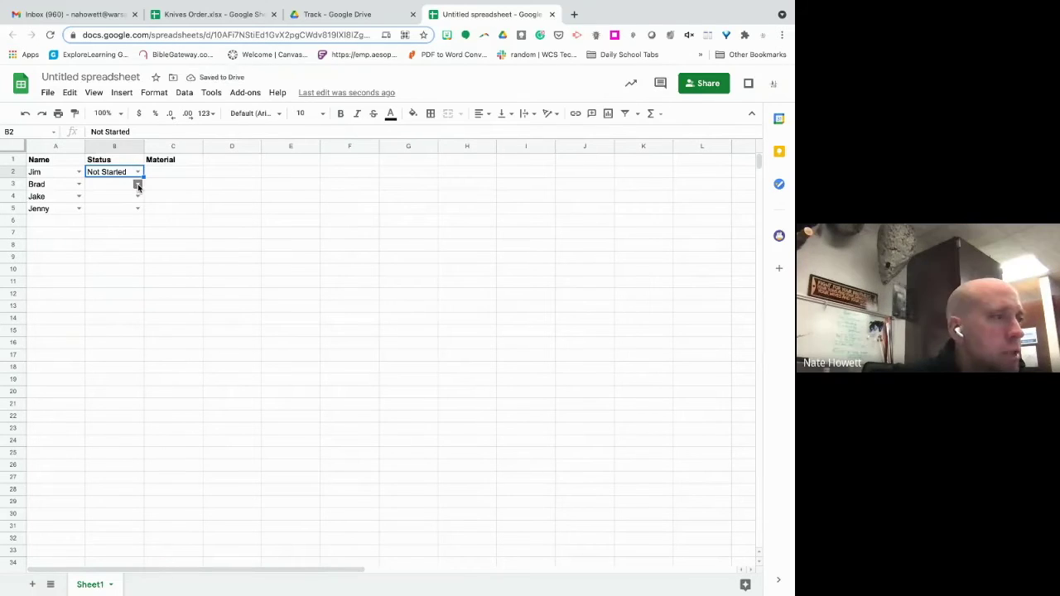
left_click(137, 184)
left_click(127, 212)
left_click(137, 196)
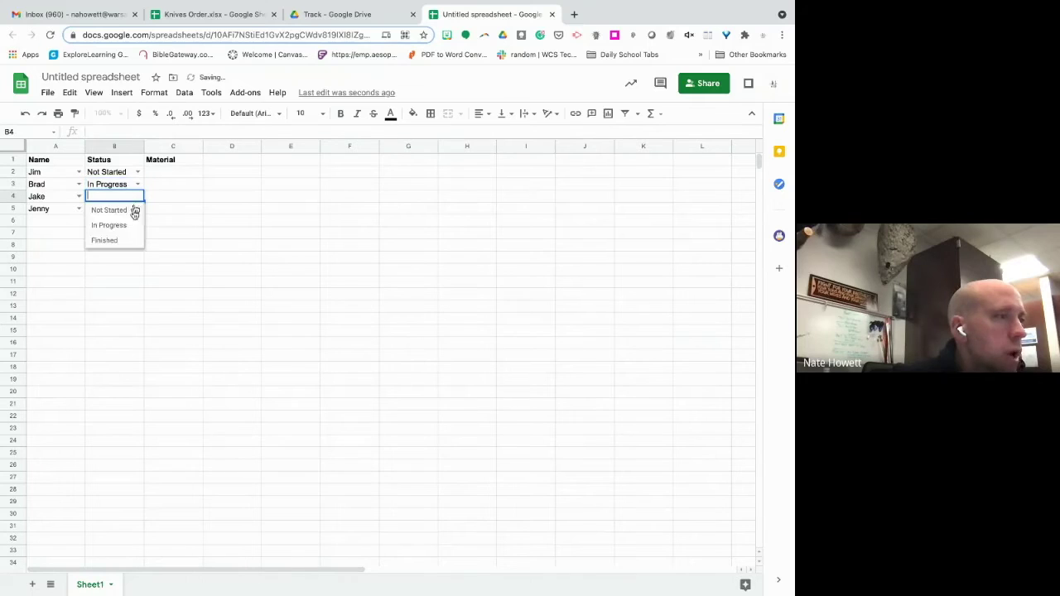
left_click(128, 227)
left_click(137, 209)
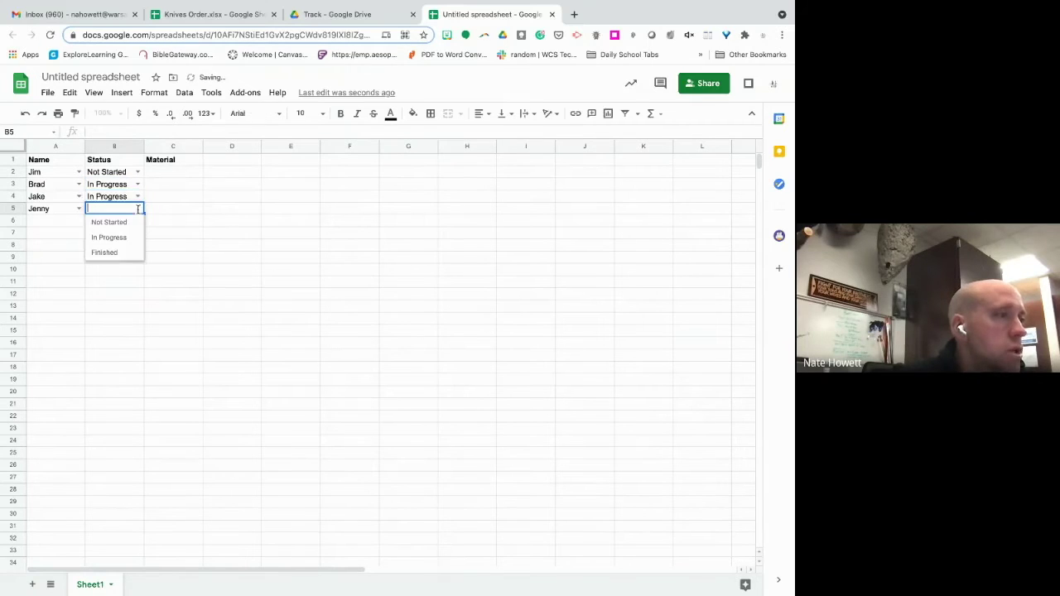
left_click(119, 253)
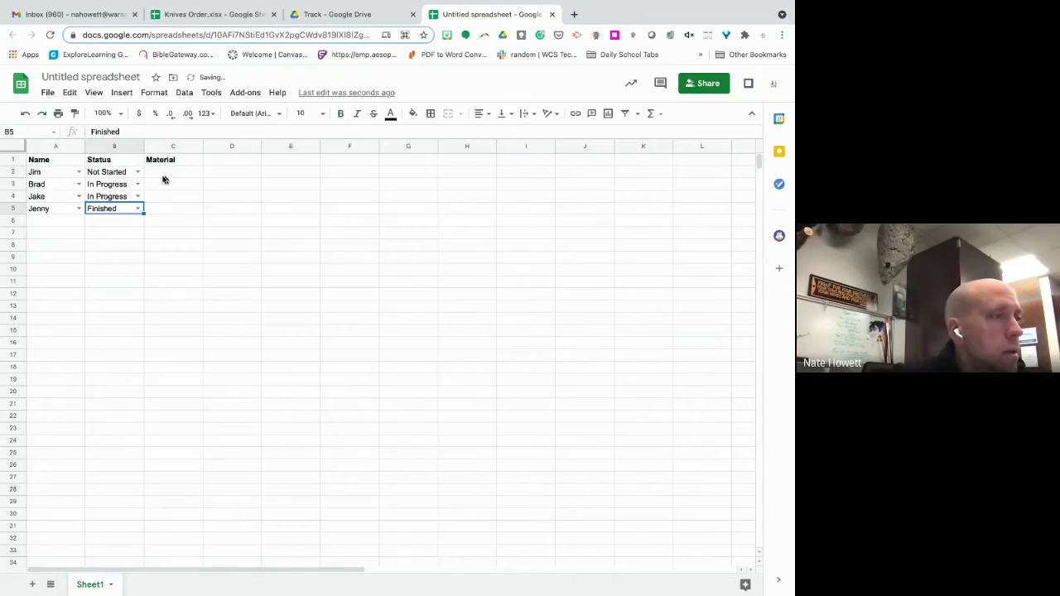
left_click(117, 174)
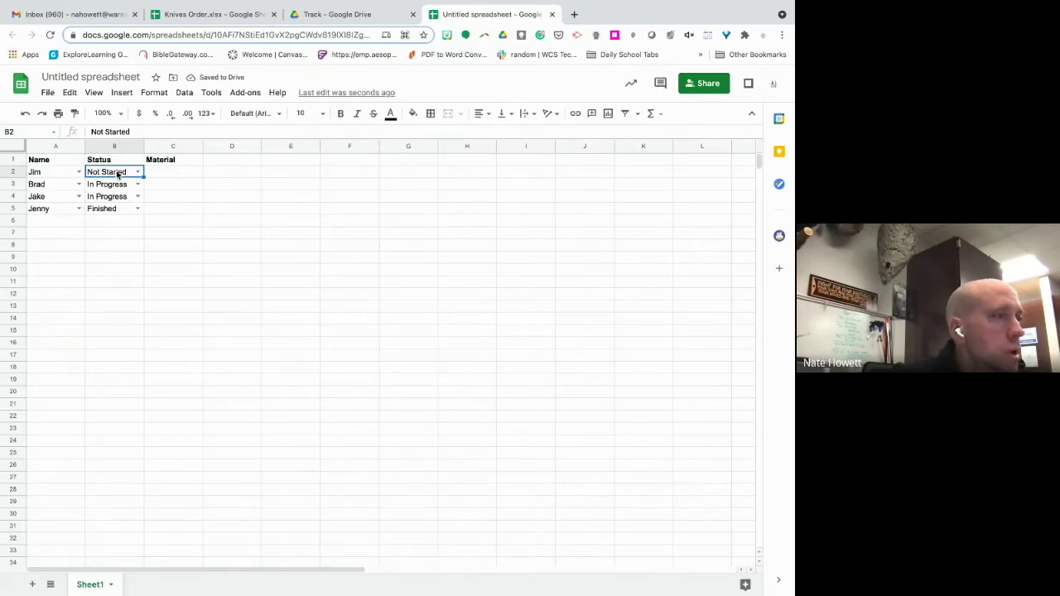
Step: Give the Not Started cell B2 a red fill and white text
left_click(413, 115)
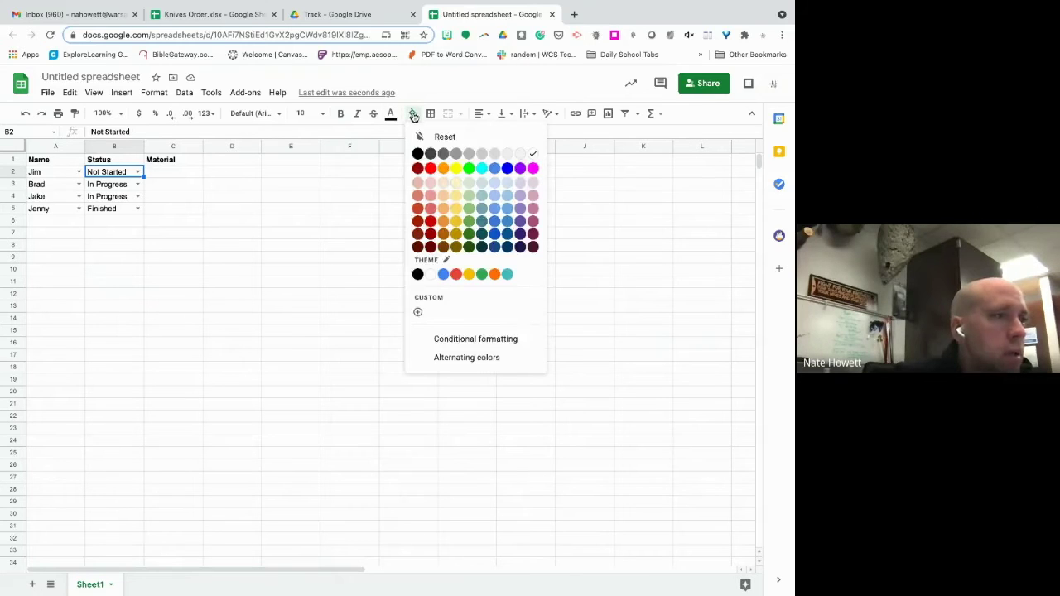
left_click(431, 170)
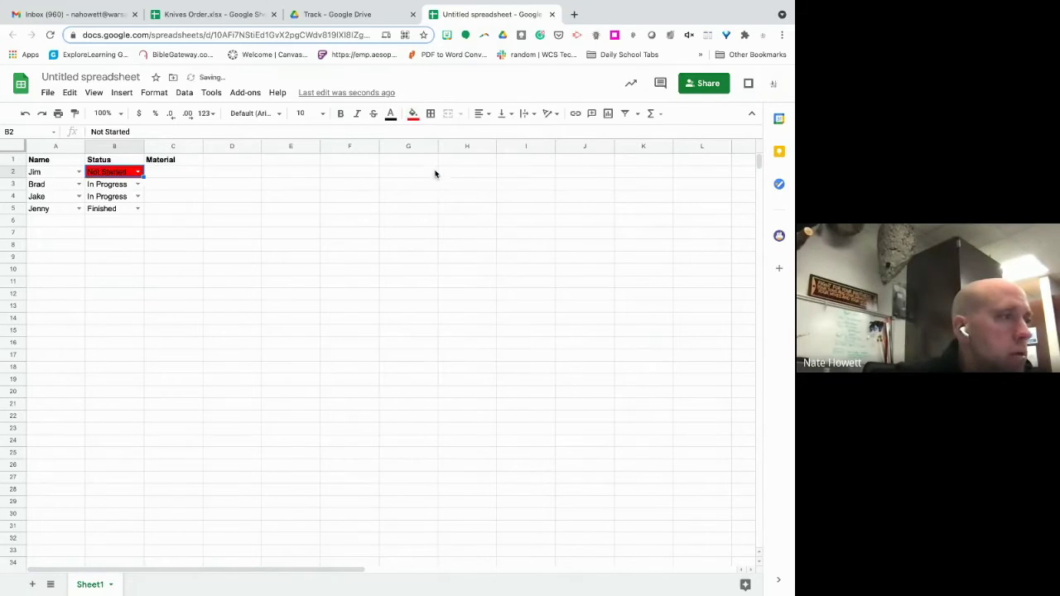
left_click(391, 114)
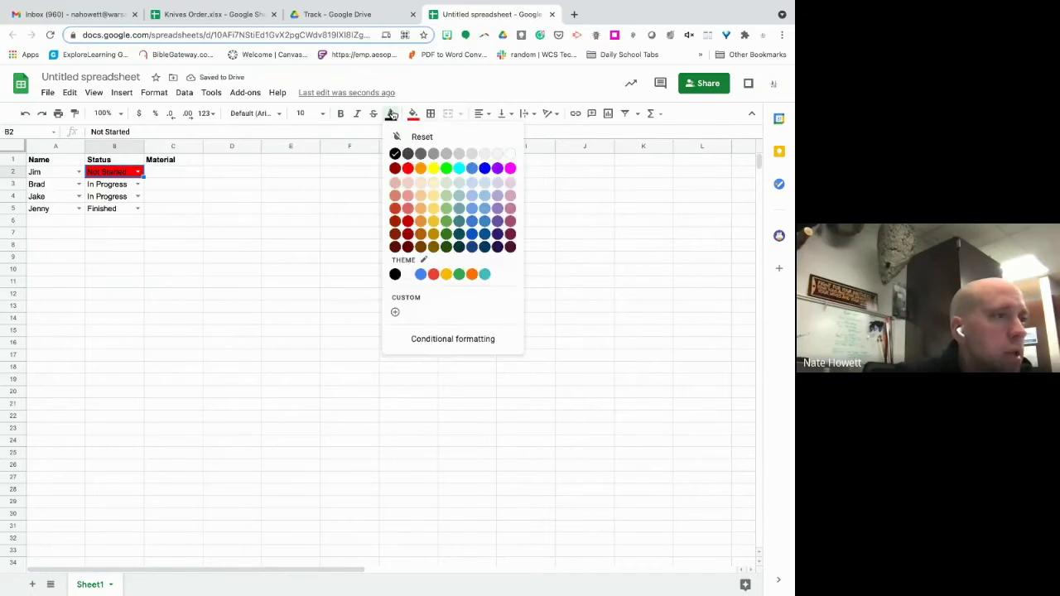
left_click(511, 154)
Step: Fill the In Progress cells B3:B4 with yellow and the Finished cell B5 with green
left_click(119, 187)
key("shift+Down")
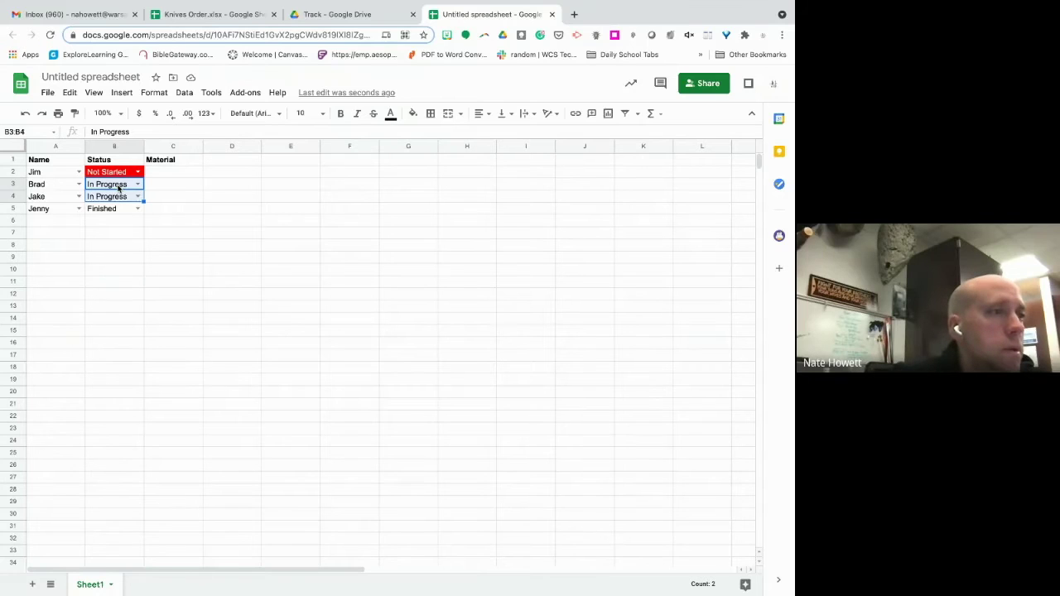
left_click(415, 114)
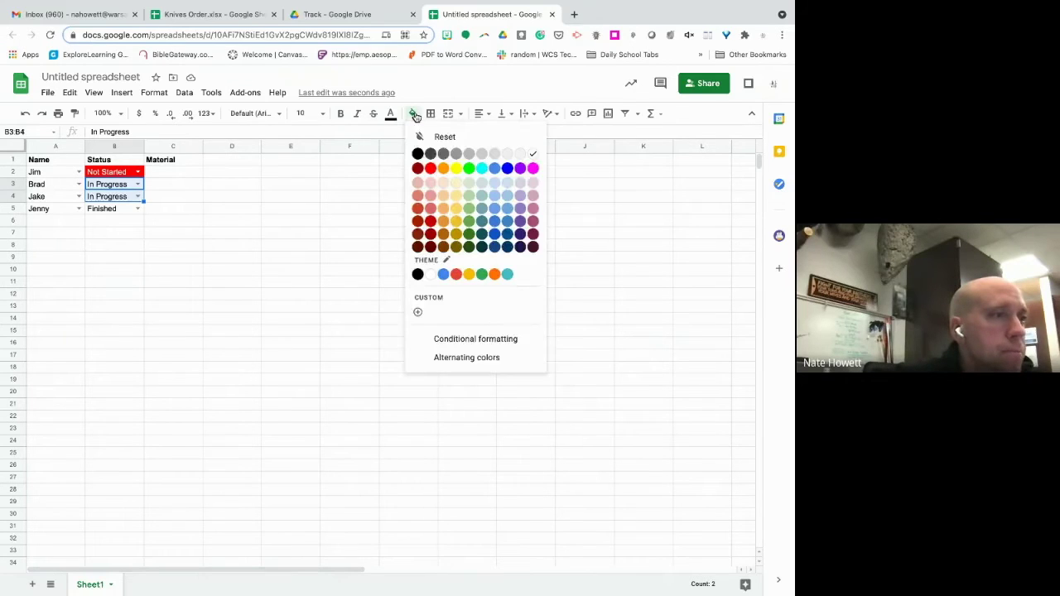
left_click(455, 168)
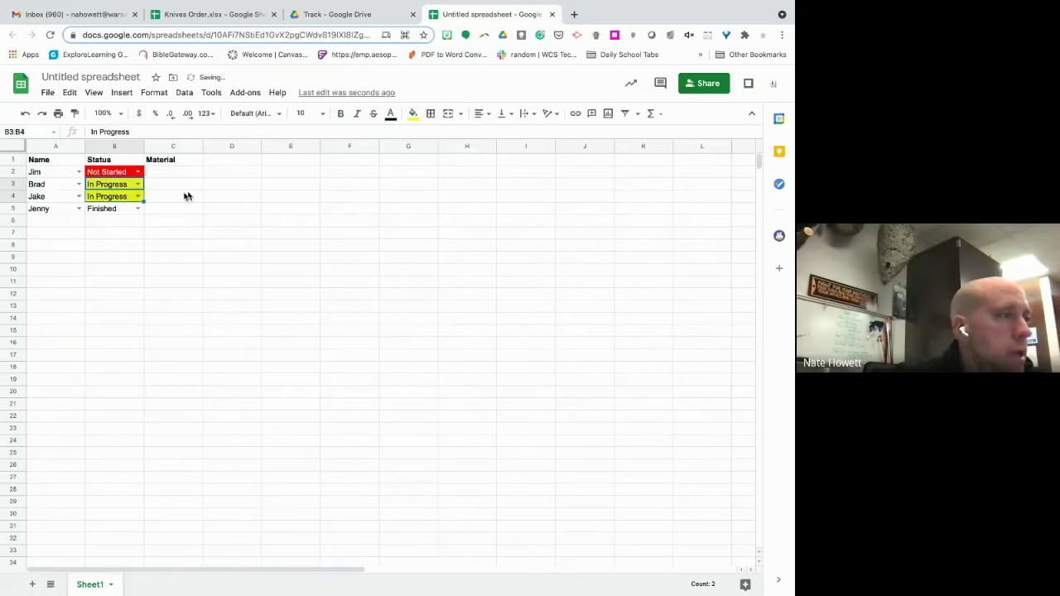
left_click(113, 214)
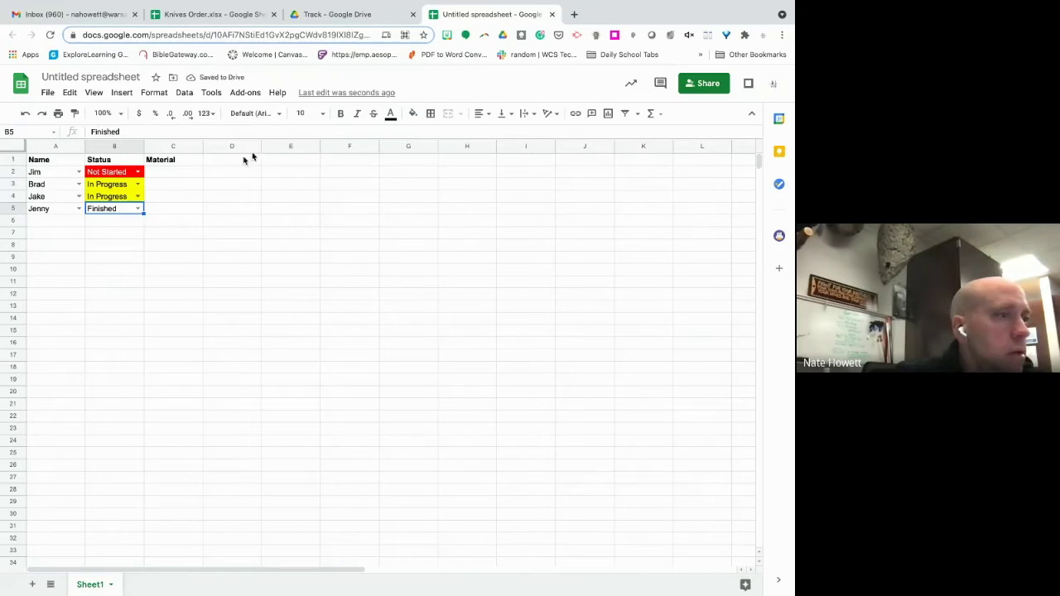
left_click(414, 114)
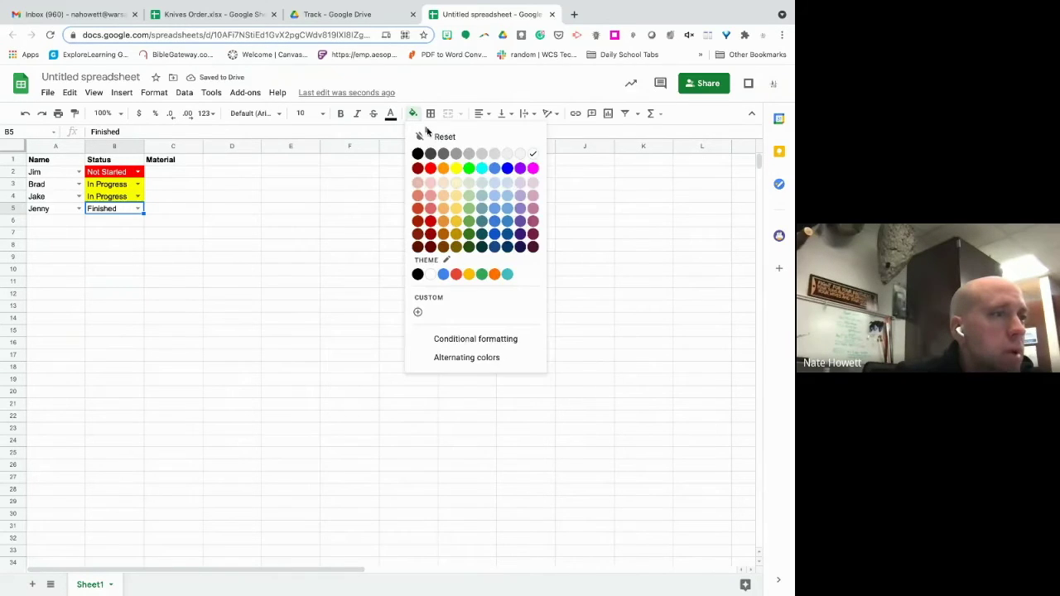
left_click(470, 168)
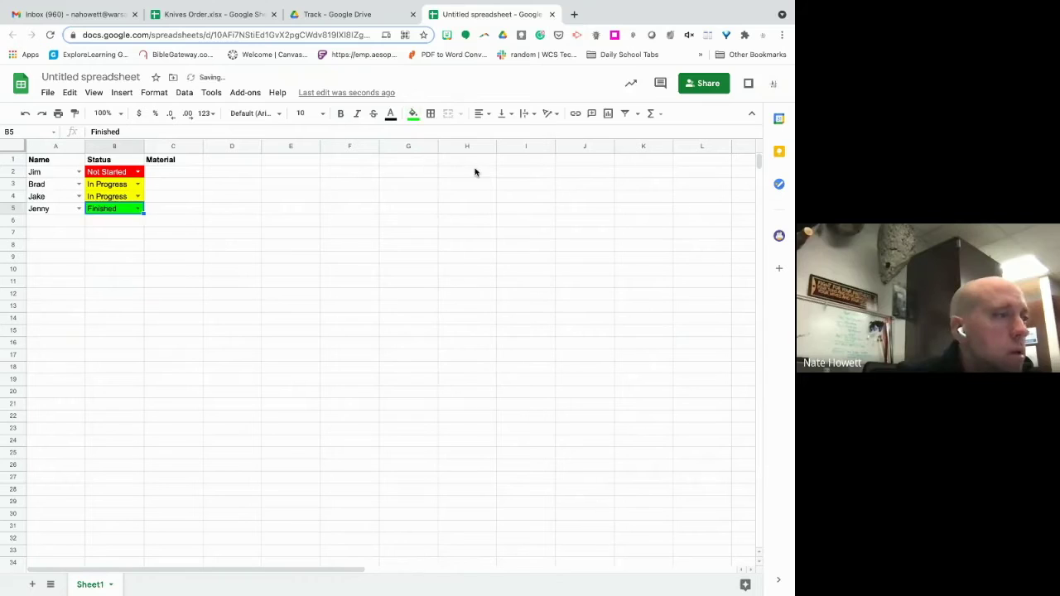
left_click(153, 199)
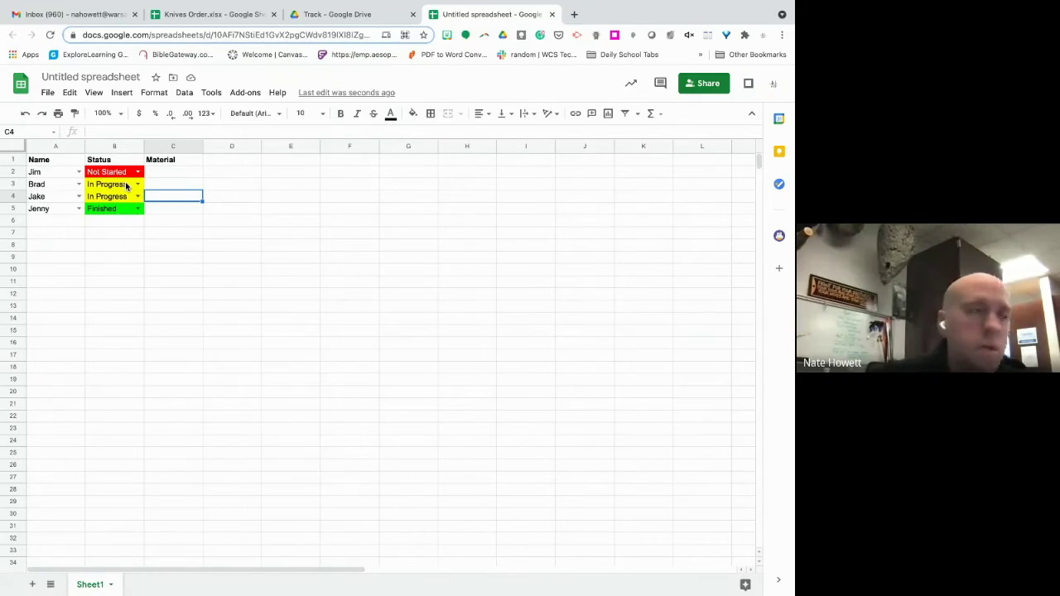
Step: Set up a data validation rule for the Material cells C2:C5 with List of items as its criteria
left_click(172, 174)
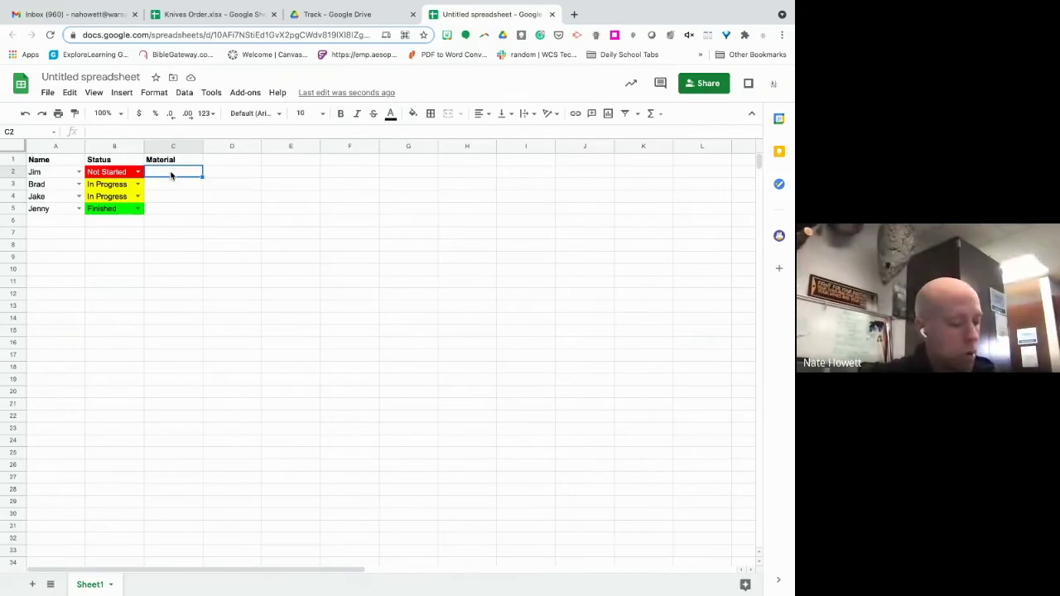
key("shift+Down")
key("shift+Down")
key("shift+Down")
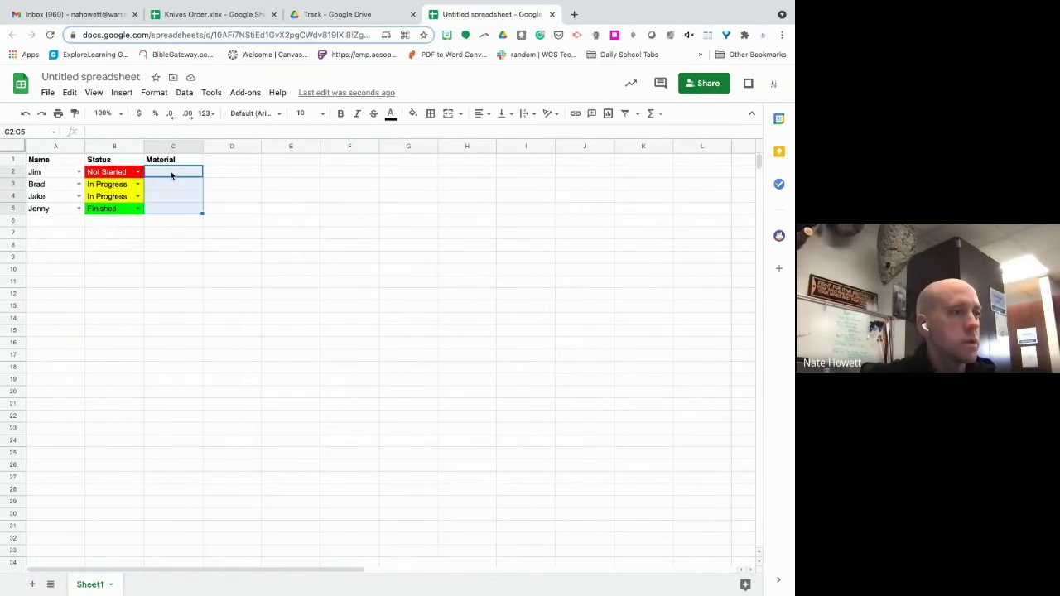
left_click(186, 93)
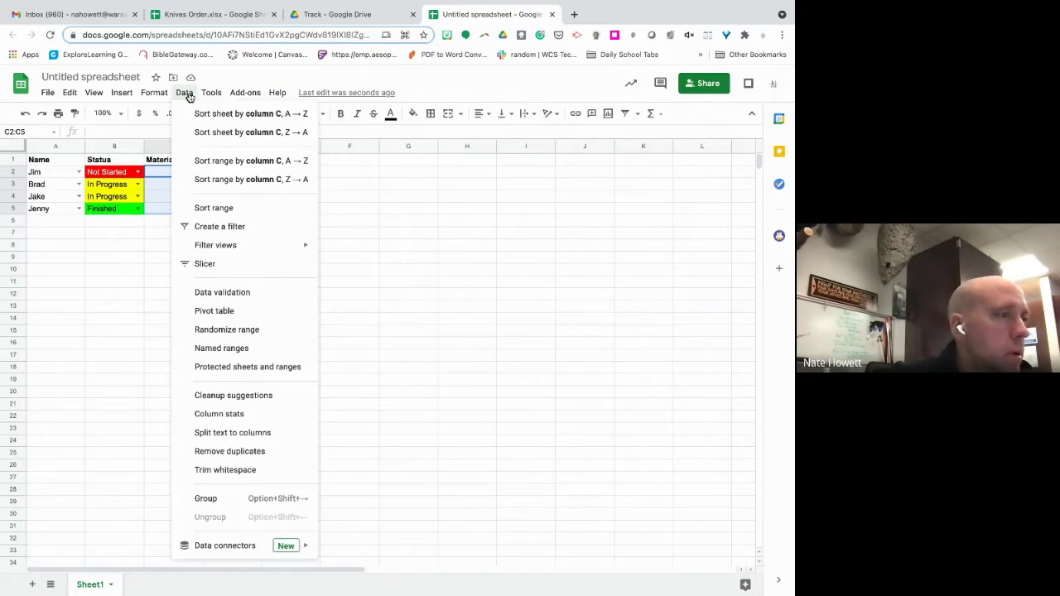
left_click(227, 294)
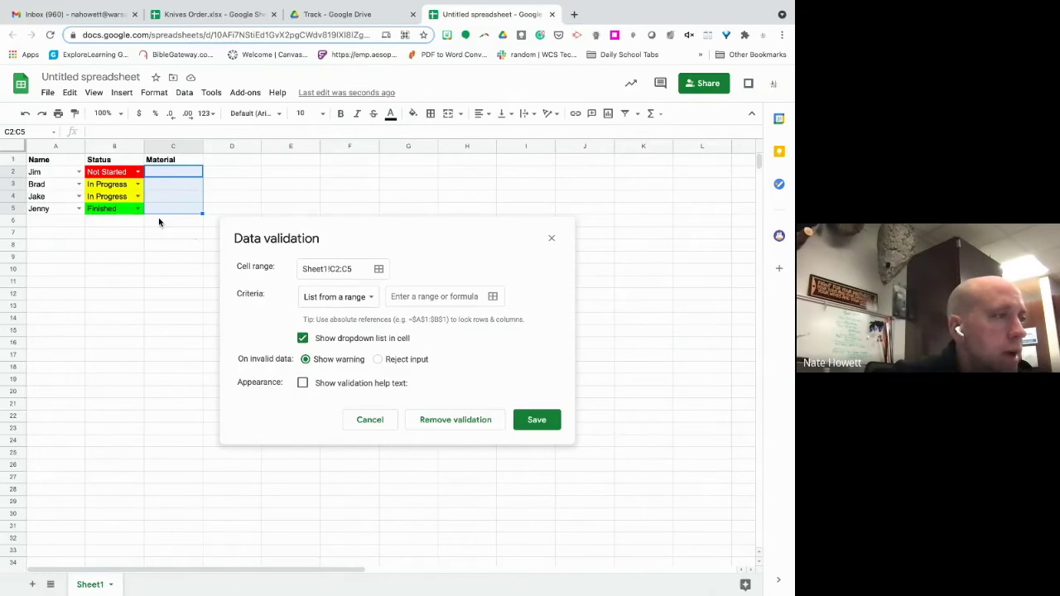
left_click(369, 301)
left_click(358, 319)
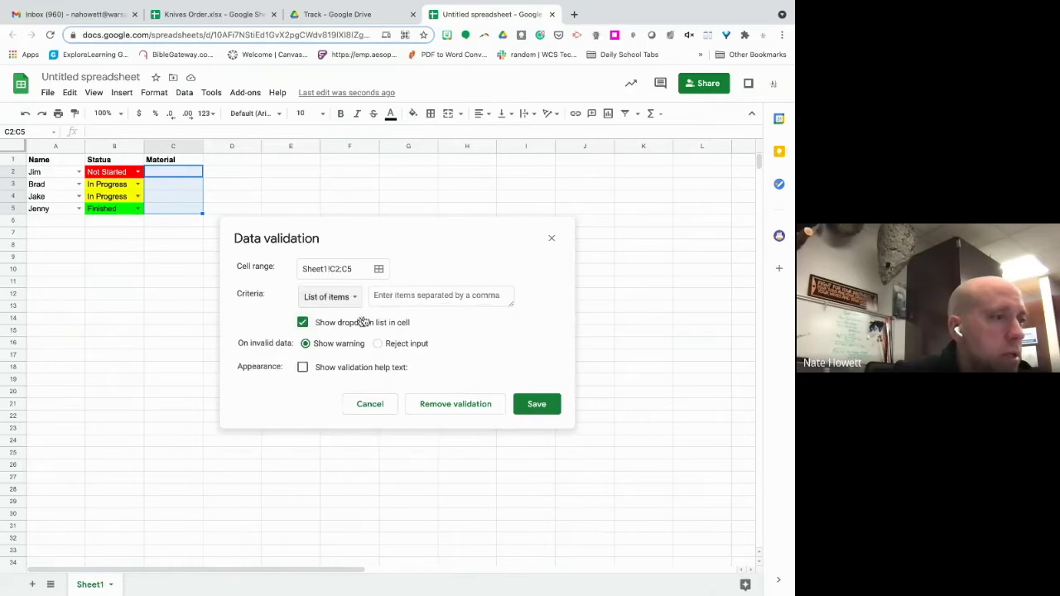
Step: Enter Paper, Paper Clips and Wood craft sticks as the validation rule's list items and save the rule
left_click(385, 298)
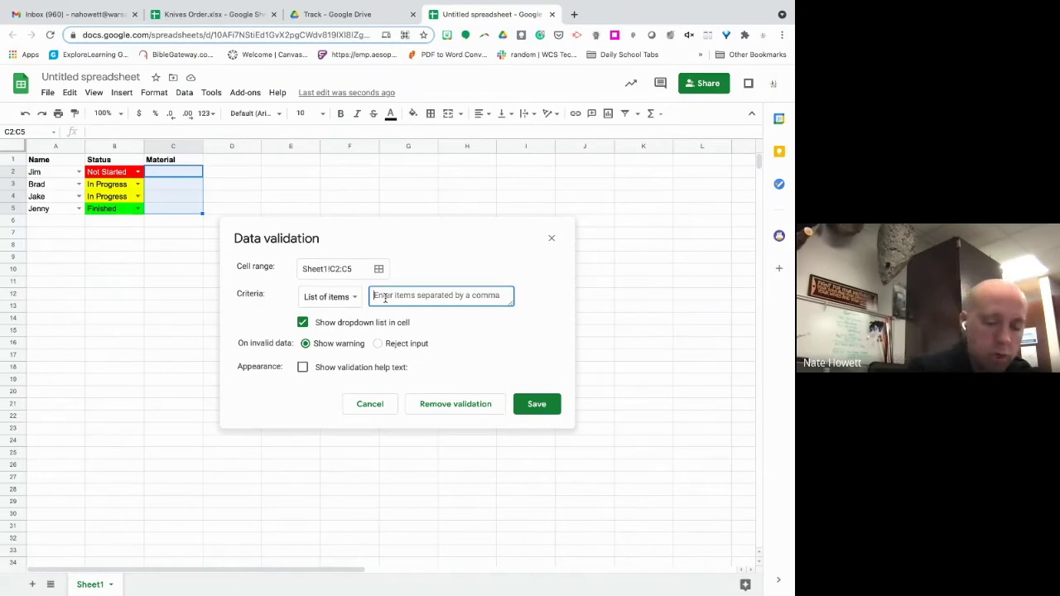
type("Paper")
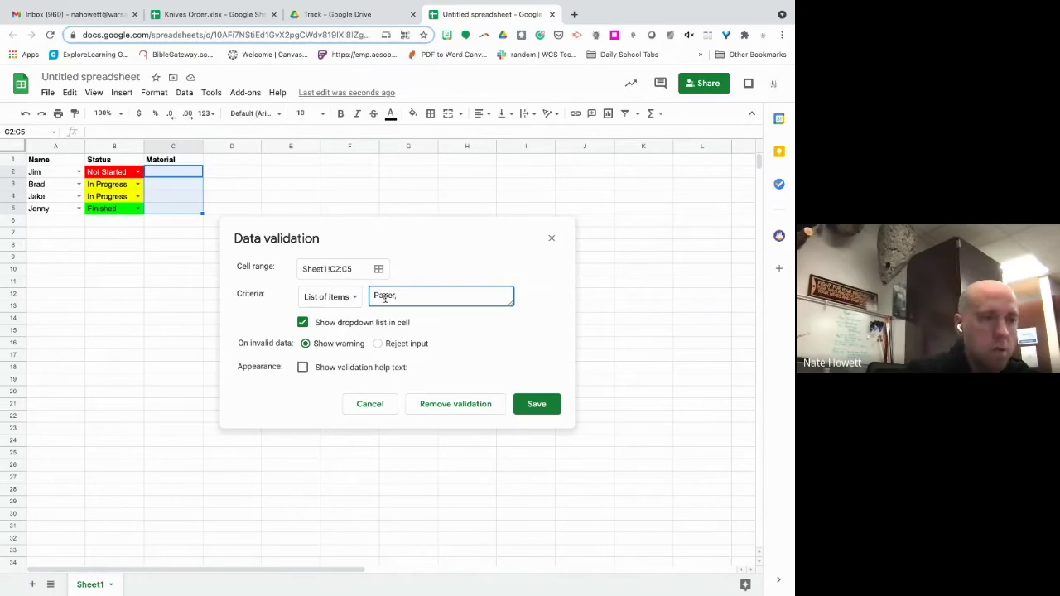
type(", Paper")
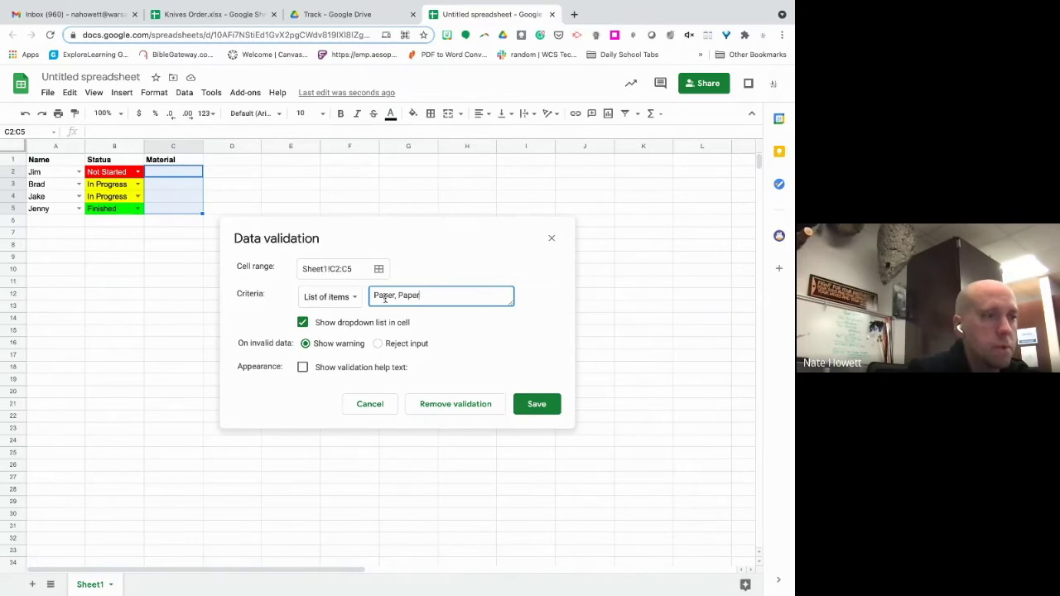
type(" Clips,")
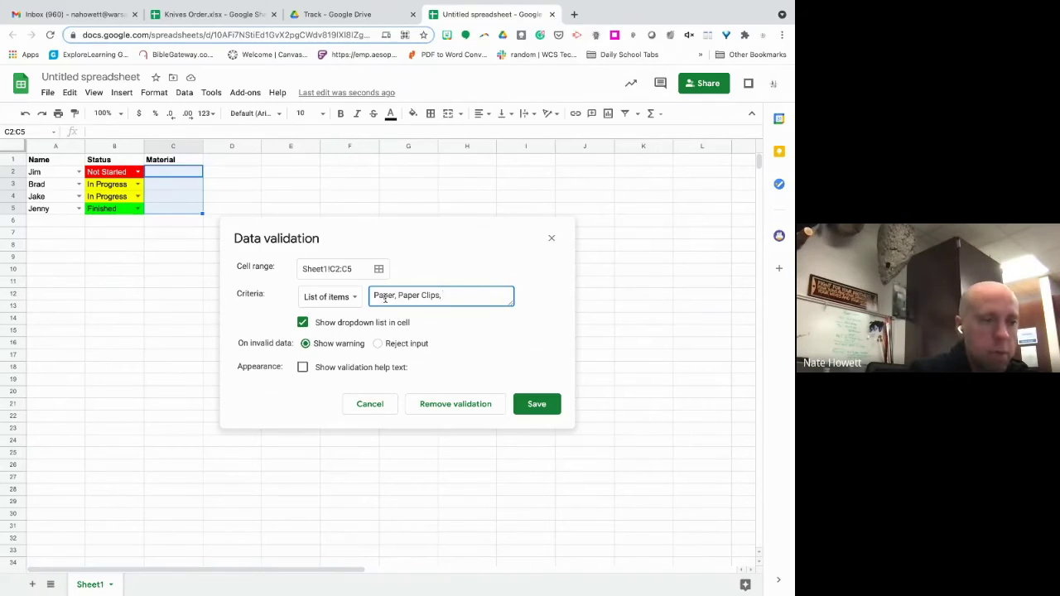
type("Popsi")
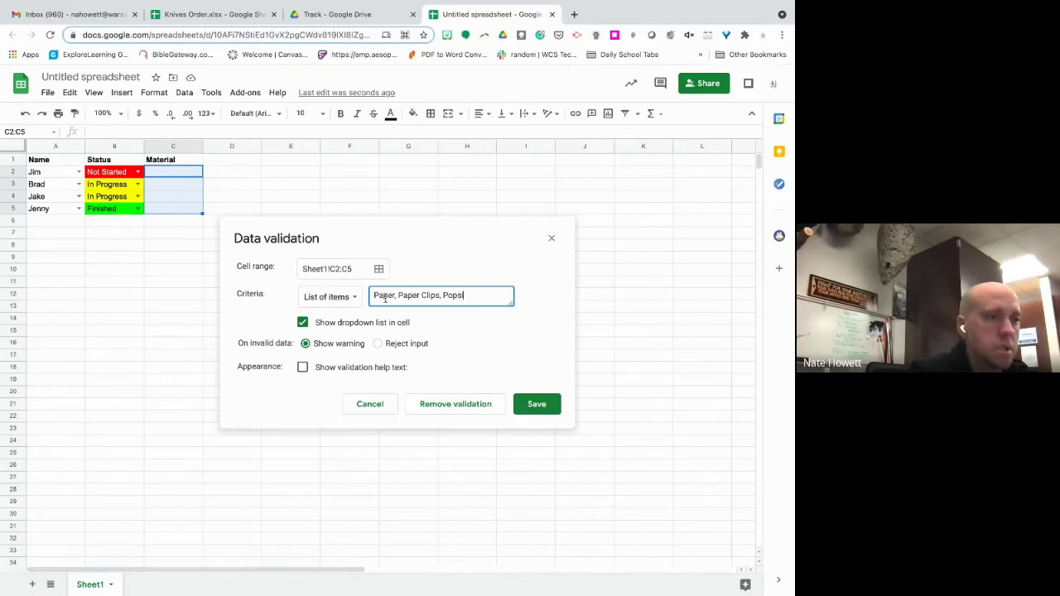
key("BackSpace")
key("BackSpace")
key("BackSpace")
key("BackSpace")
key("BackSpace")
key("BackSpace")
key("BackSpace")
key("BackSpace")
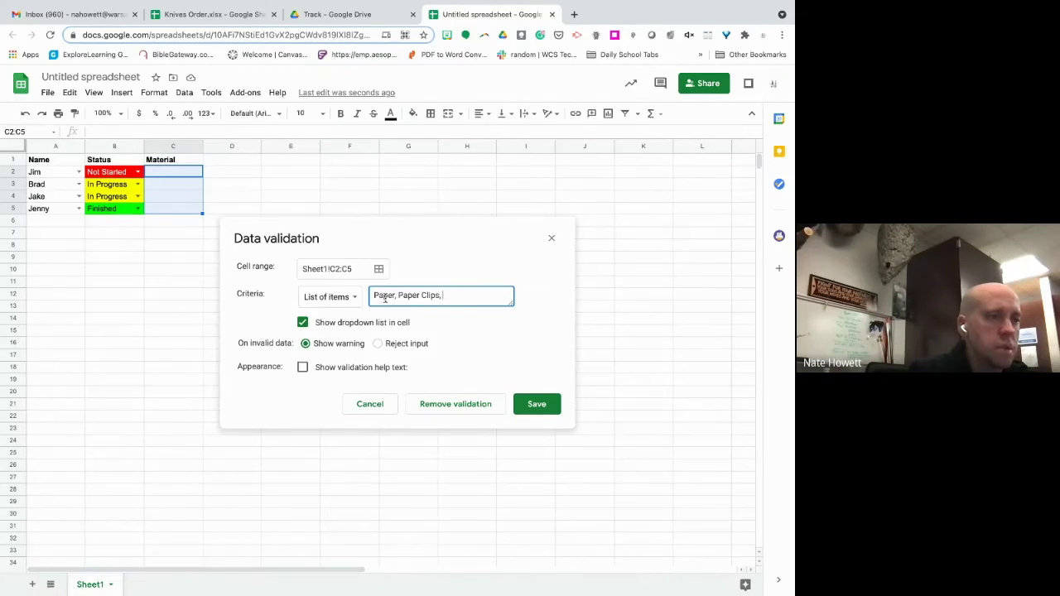
type("Wood craft ")
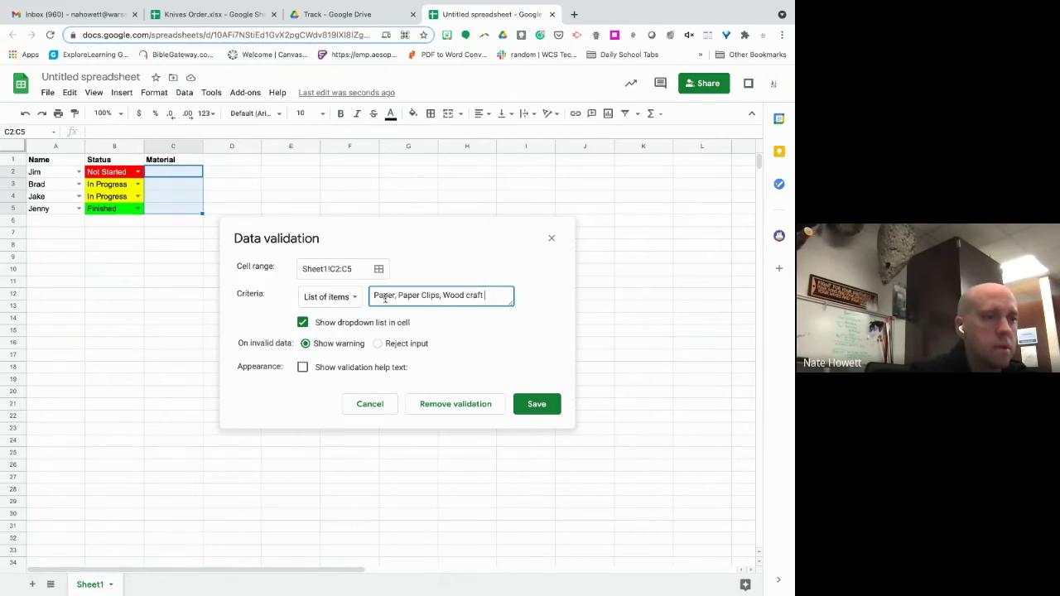
type("stick")
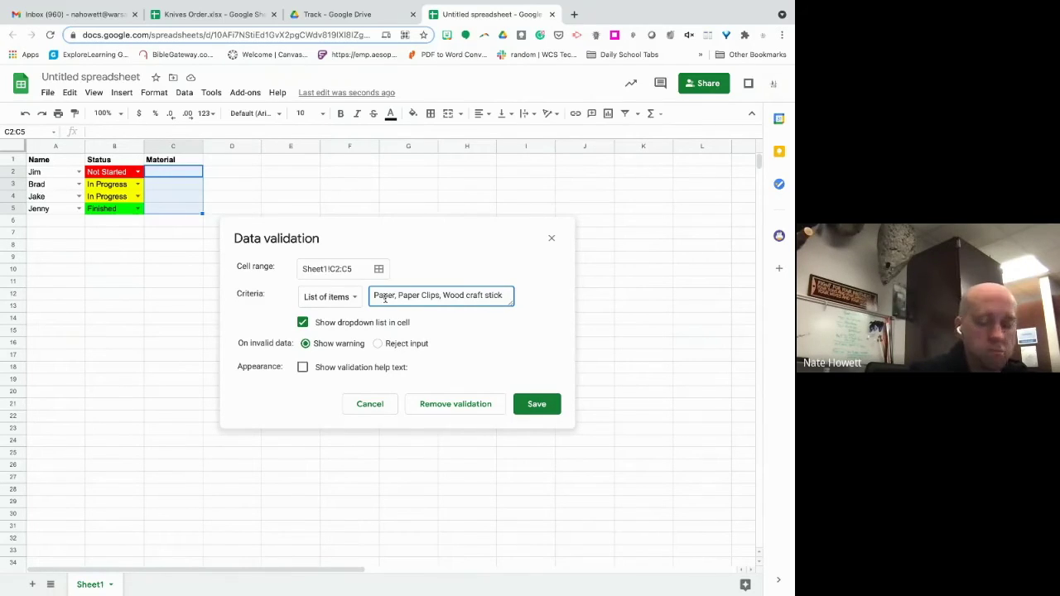
type("s")
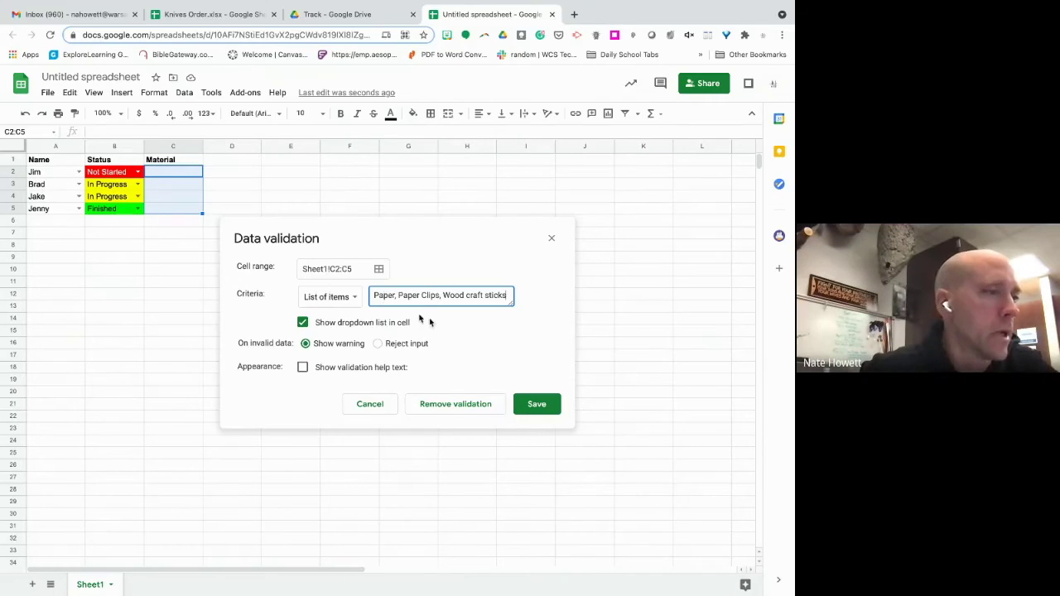
left_click(536, 406)
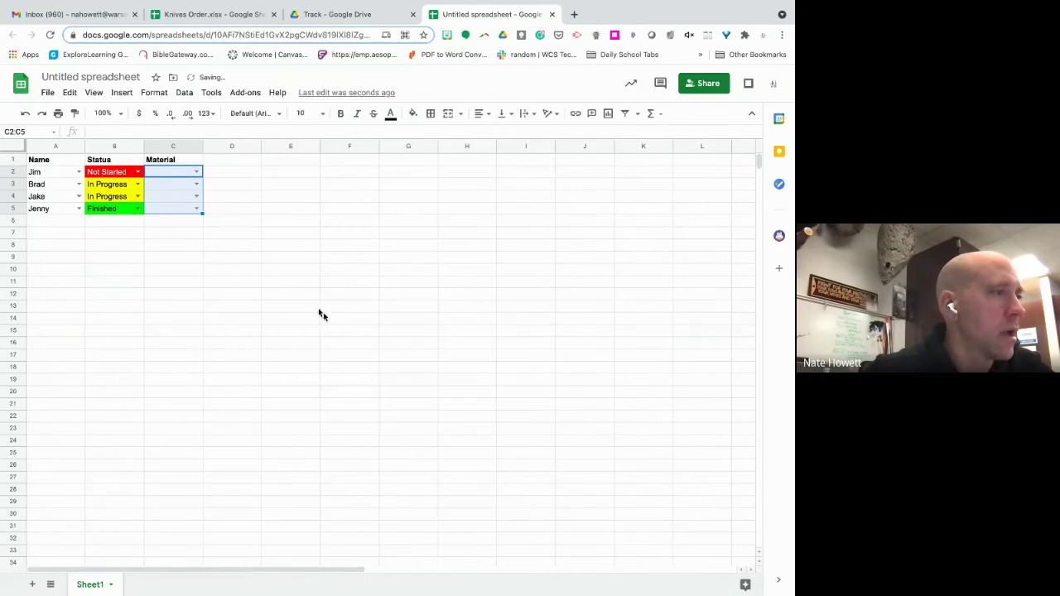
Step: Choose Paper in C2, Paper Clips in C3 and C4, and Wood craft sticks in C5, and fit column C's width to its contents
left_click(197, 173)
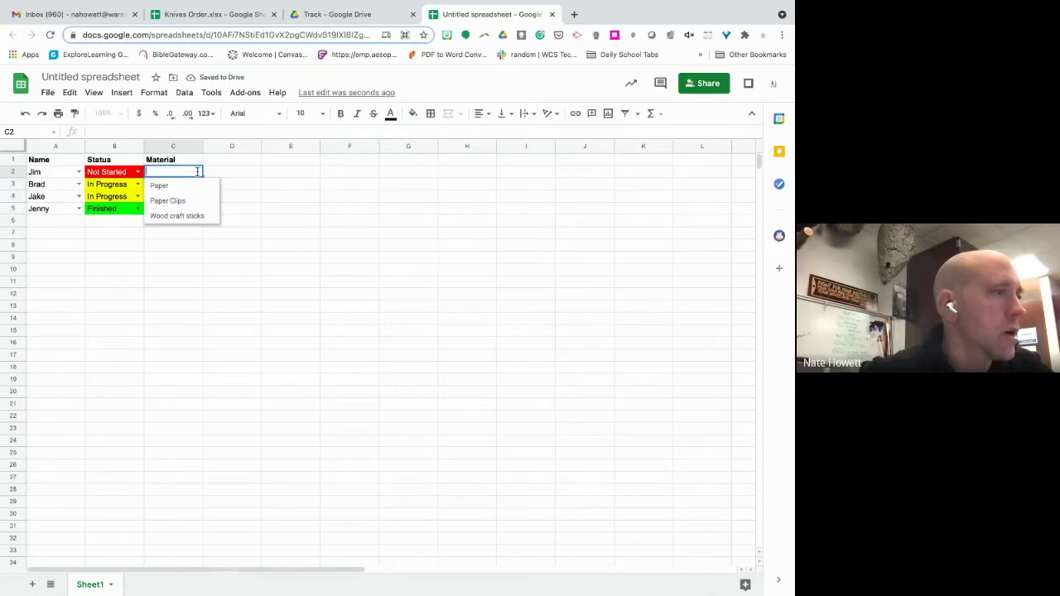
left_click(186, 186)
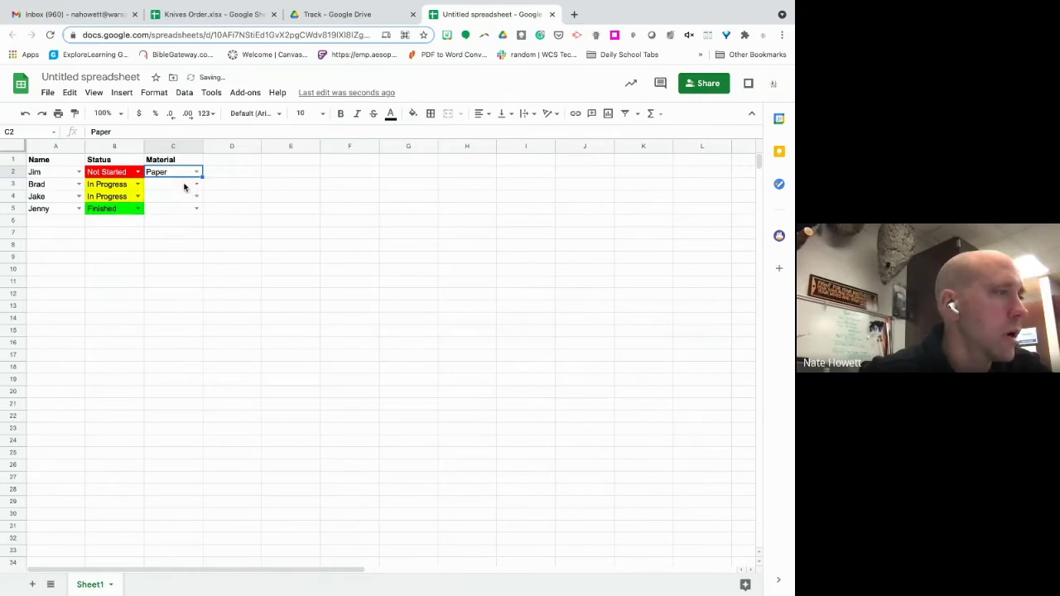
left_click(197, 184)
left_click(174, 213)
left_click(195, 197)
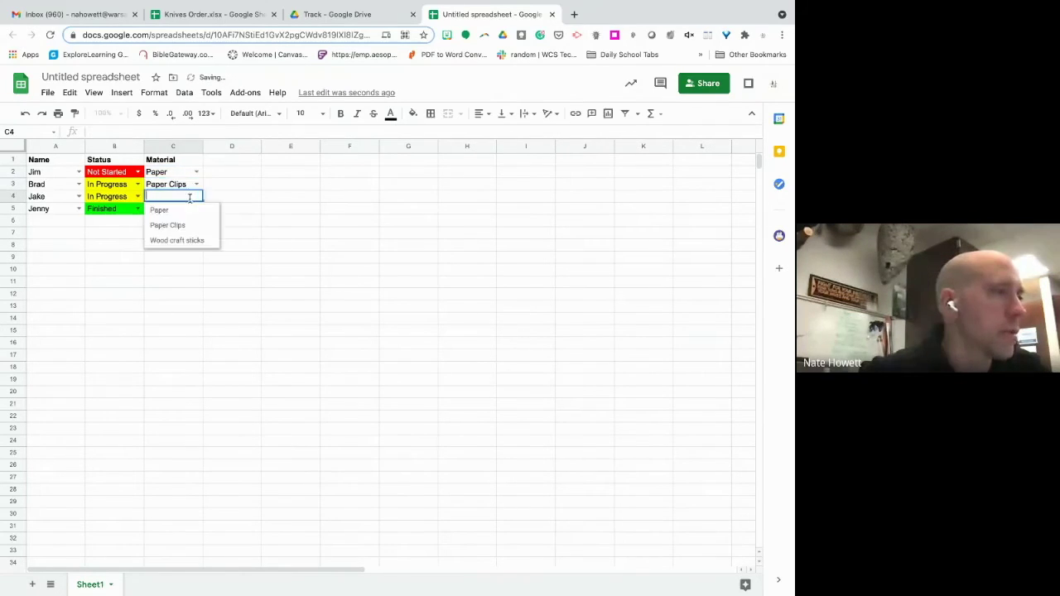
left_click(188, 225)
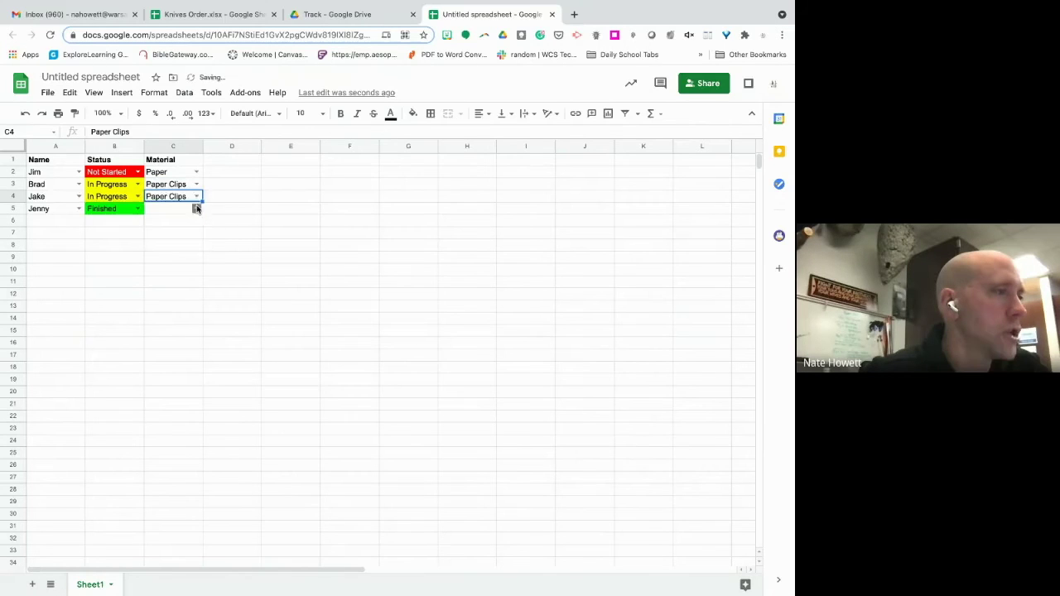
left_click(196, 208)
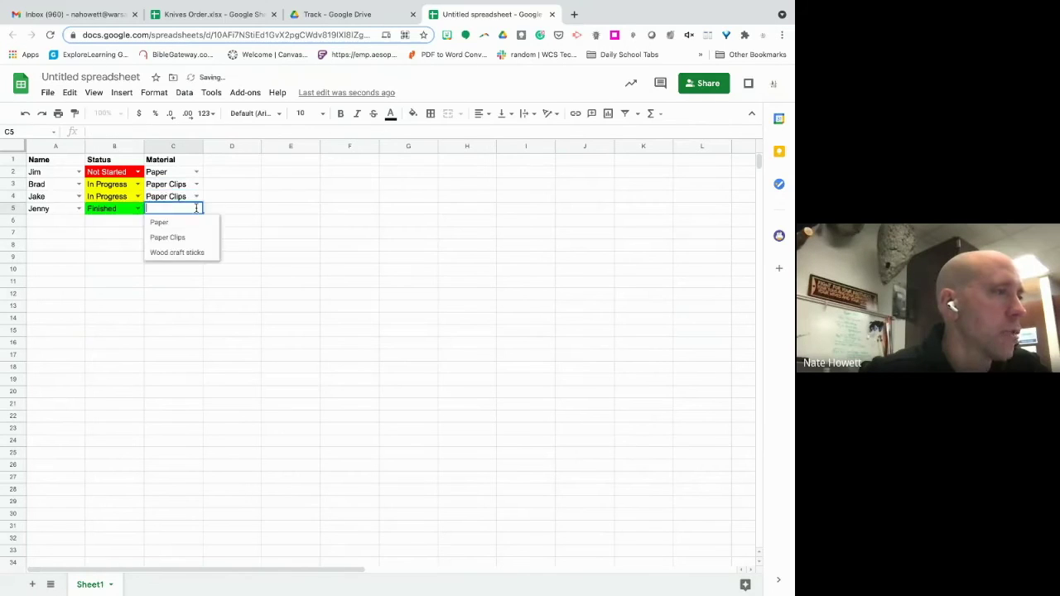
left_click(182, 253)
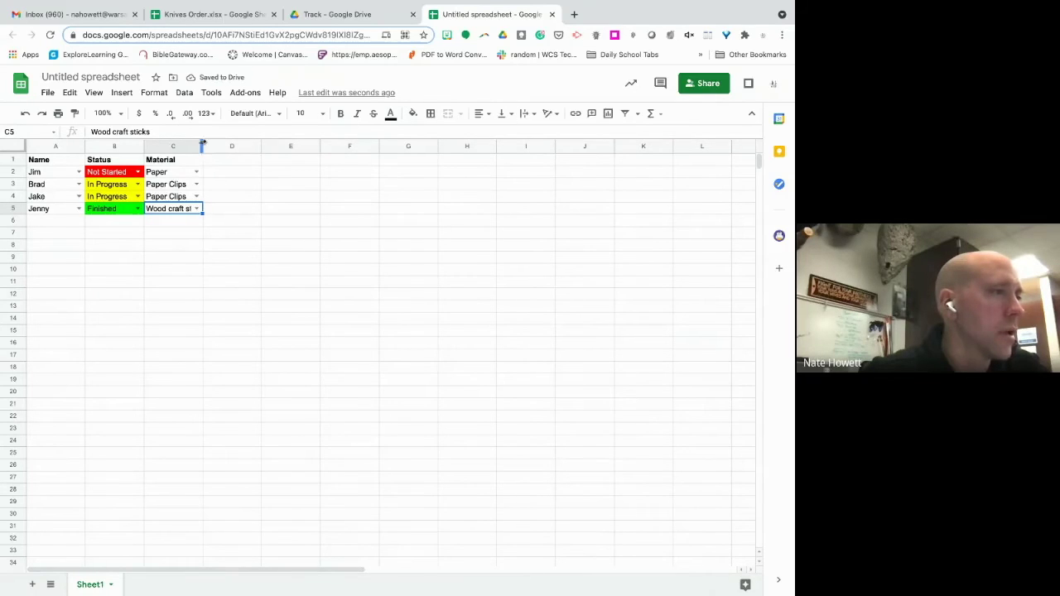
double_click(202, 146)
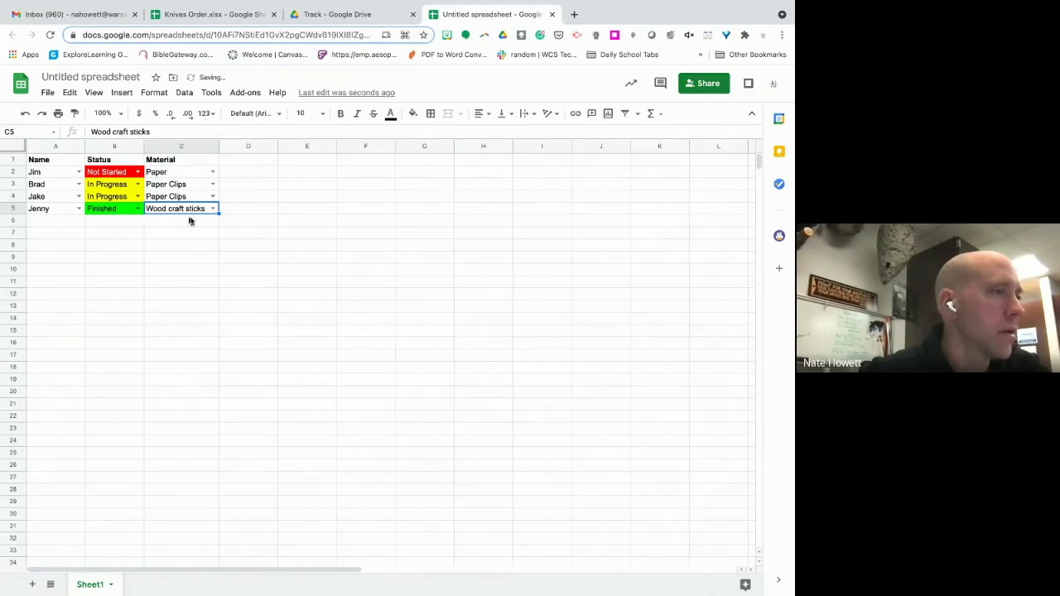